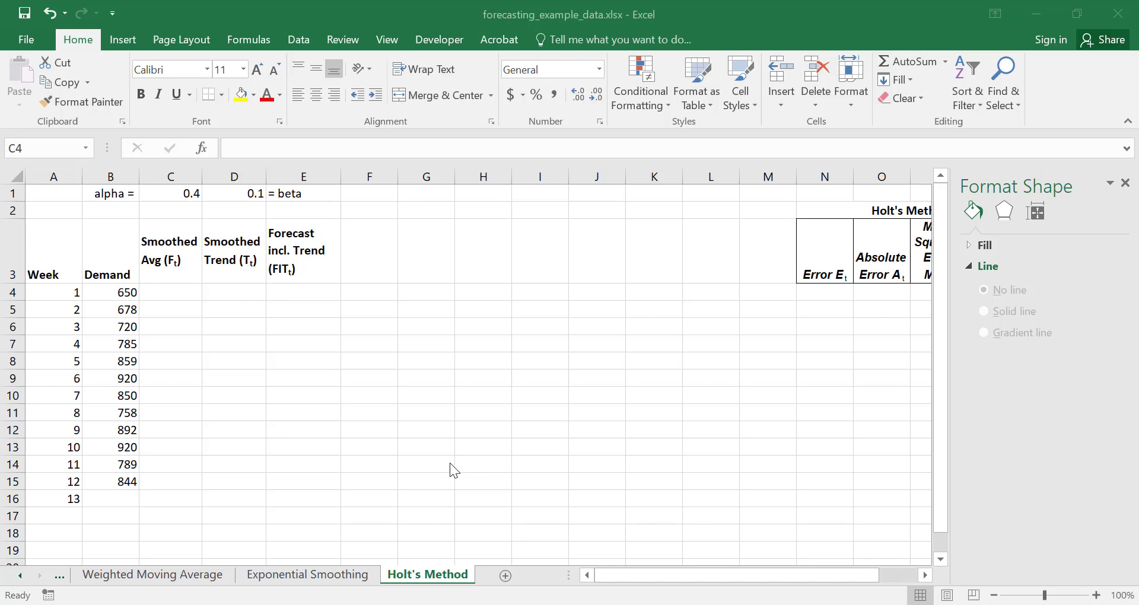
Set week 1's smoothed average in C4 equal to its demand with the formula =B4.
{"action": "left_click", "coordinate": [179, 294]}
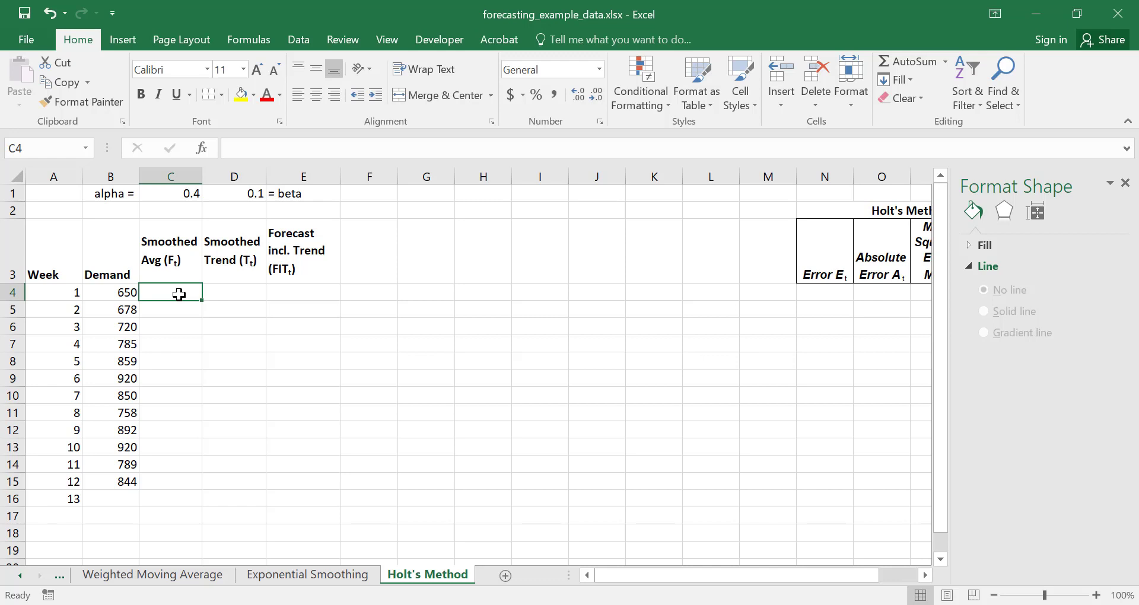
{"action": "key", "text": "XF86AudioLowerVolume"}
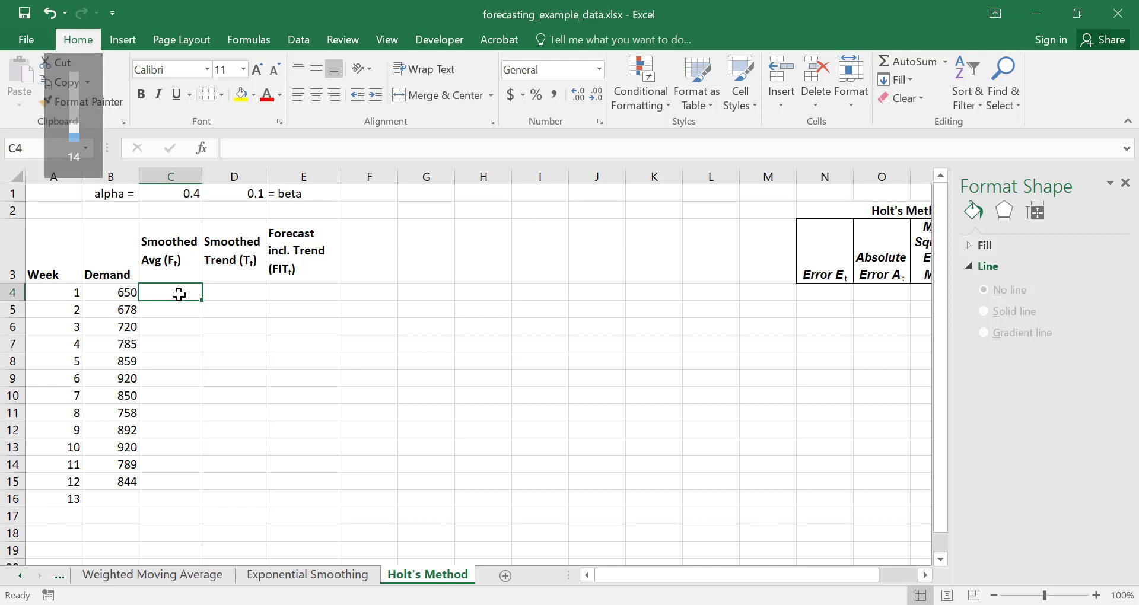
{"action": "type", "text": "="}
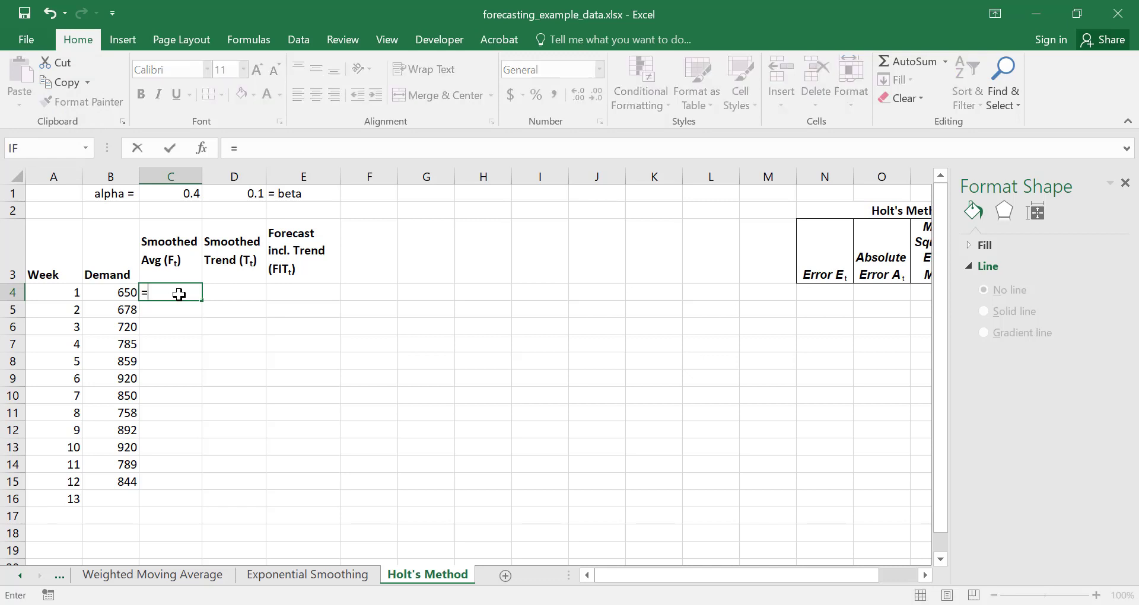
{"action": "left_click", "coordinate": [110, 293]}
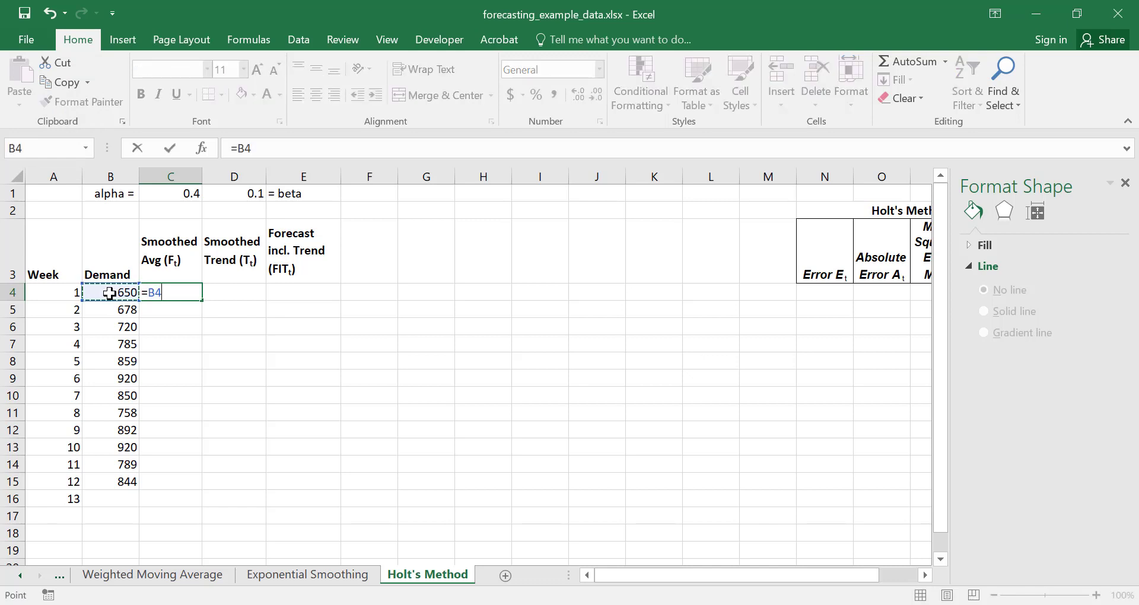
{"action": "key", "text": "Return"}
{"action": "key", "text": "Up"}
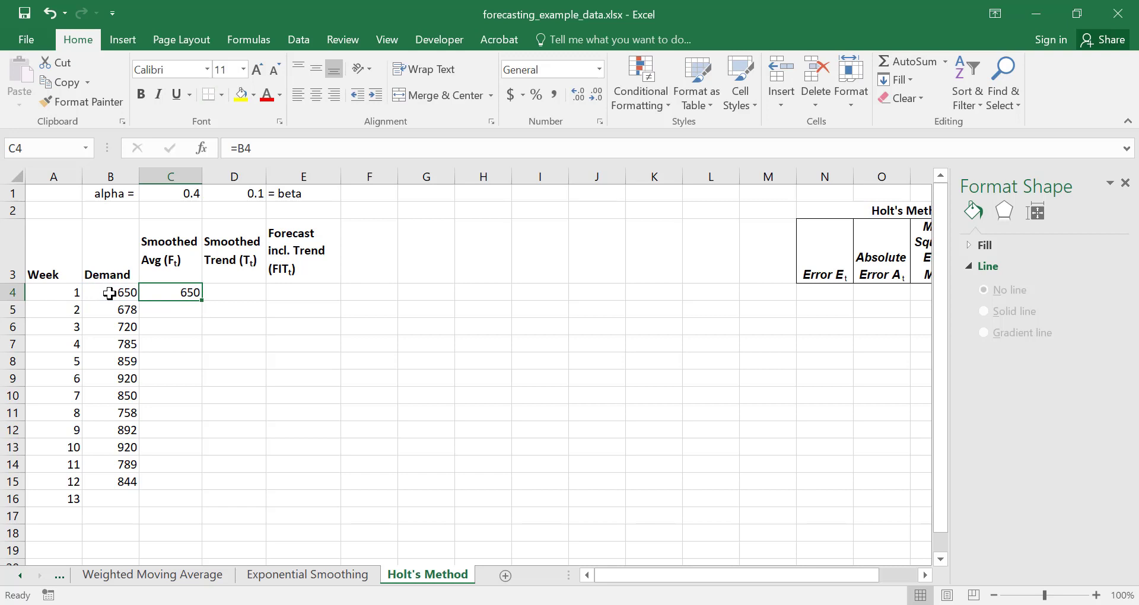
Enter =B5-B4 in D4 as week 1's smoothed trend, the difference between the first two demands.
{"action": "key", "text": "Right"}
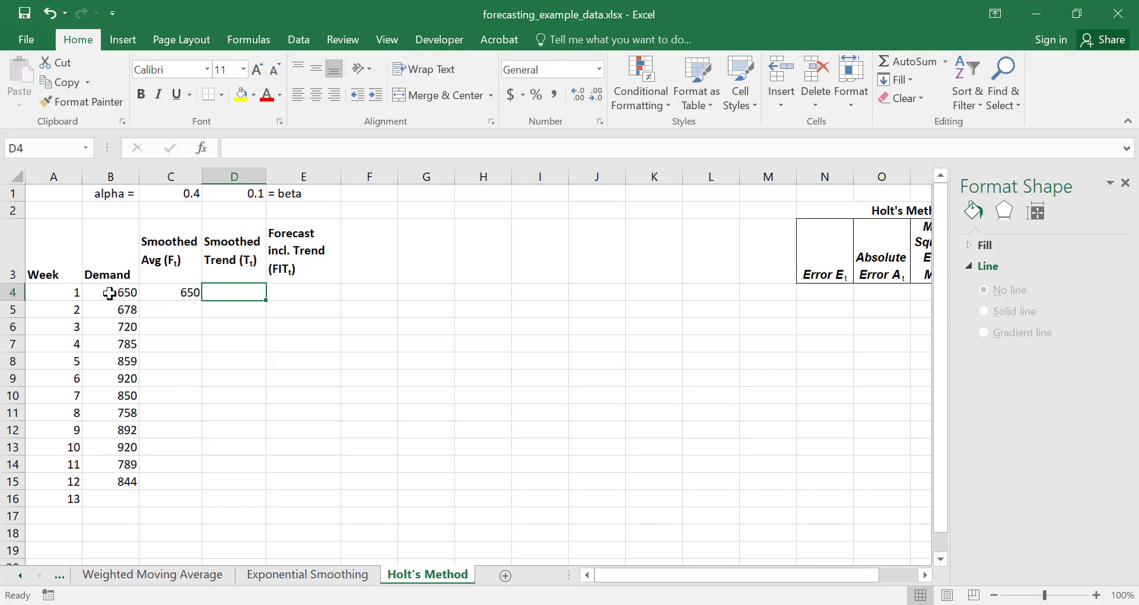
{"action": "type", "text": "="}
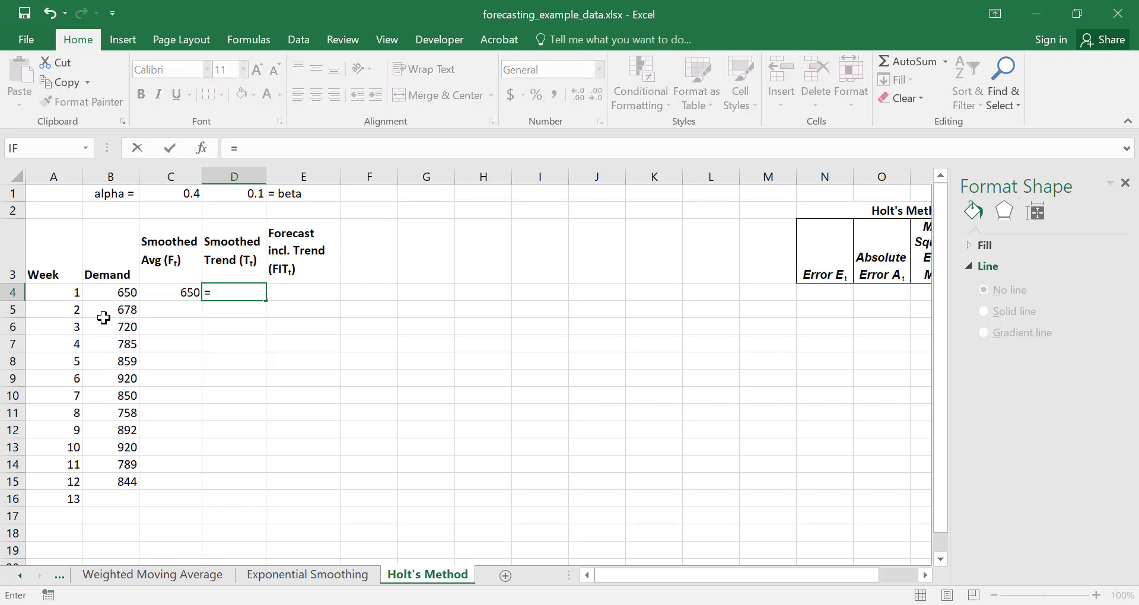
{"action": "left_click", "coordinate": [106, 309]}
{"action": "type", "text": "-"}
{"action": "left_click", "coordinate": [114, 291]}
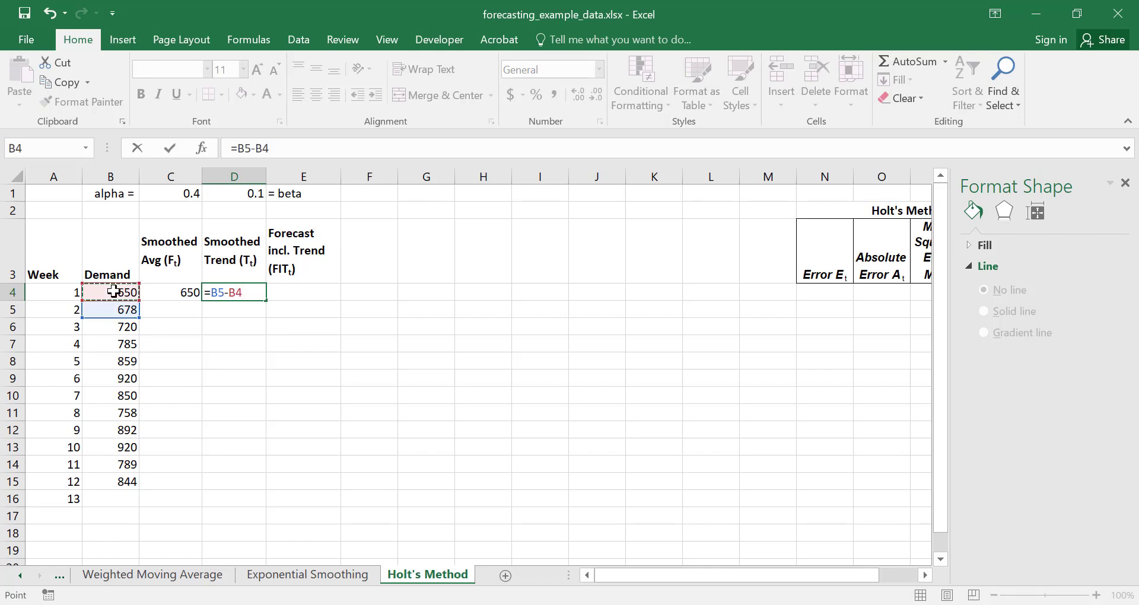
{"action": "key", "text": "Return"}
{"action": "key", "text": "Up"}
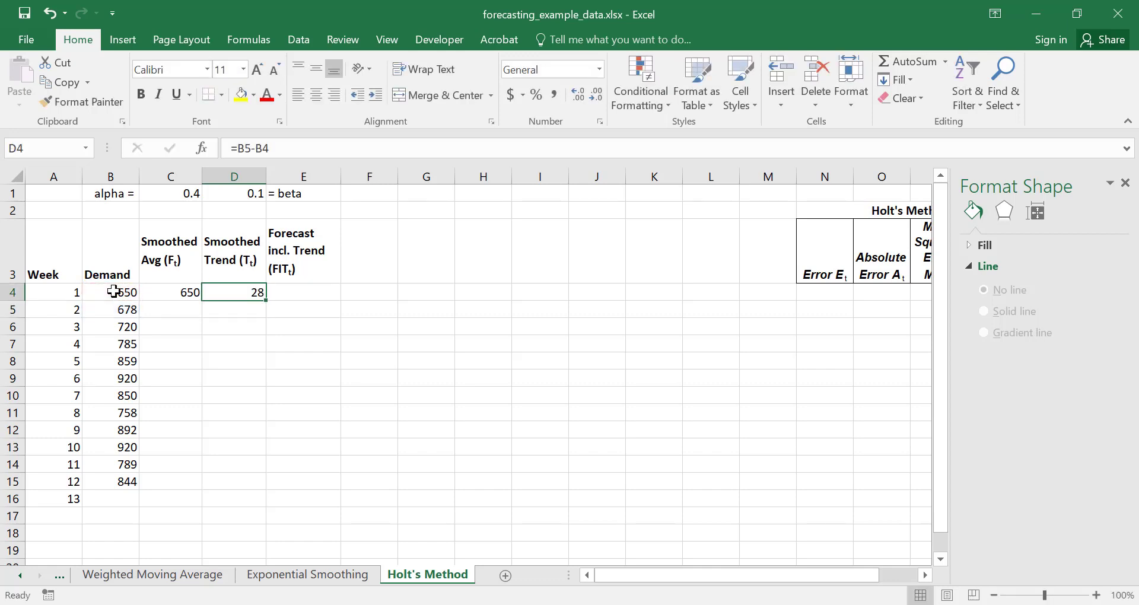
Enter =C4+D4 in E5 as the week 2 forecast including trend.
{"action": "key", "text": "Right"}
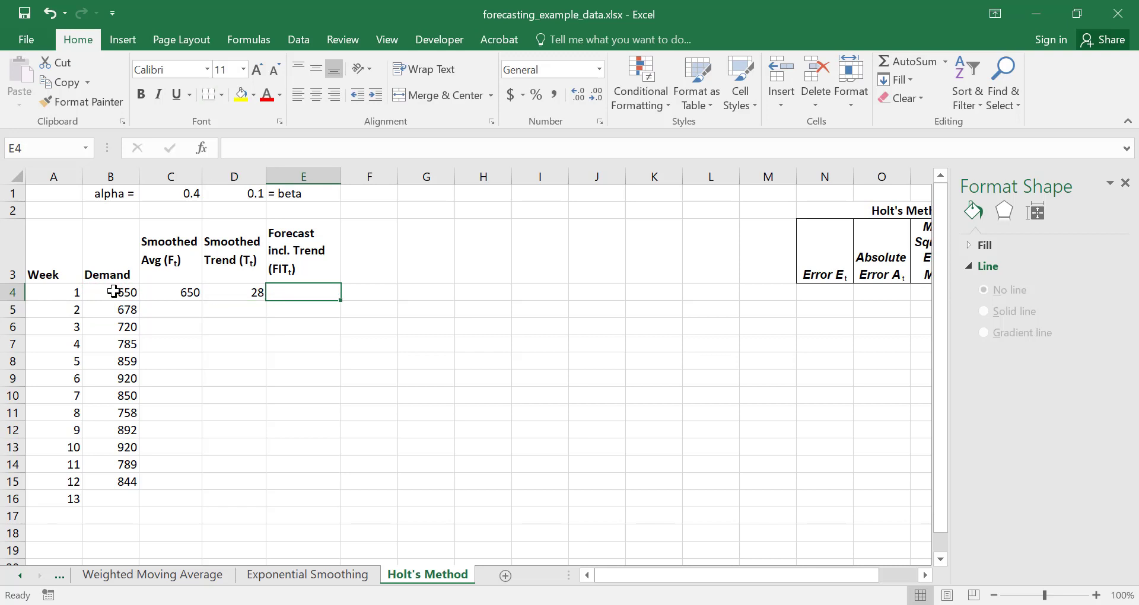
{"action": "key", "text": "Down"}
{"action": "type", "text": "="}
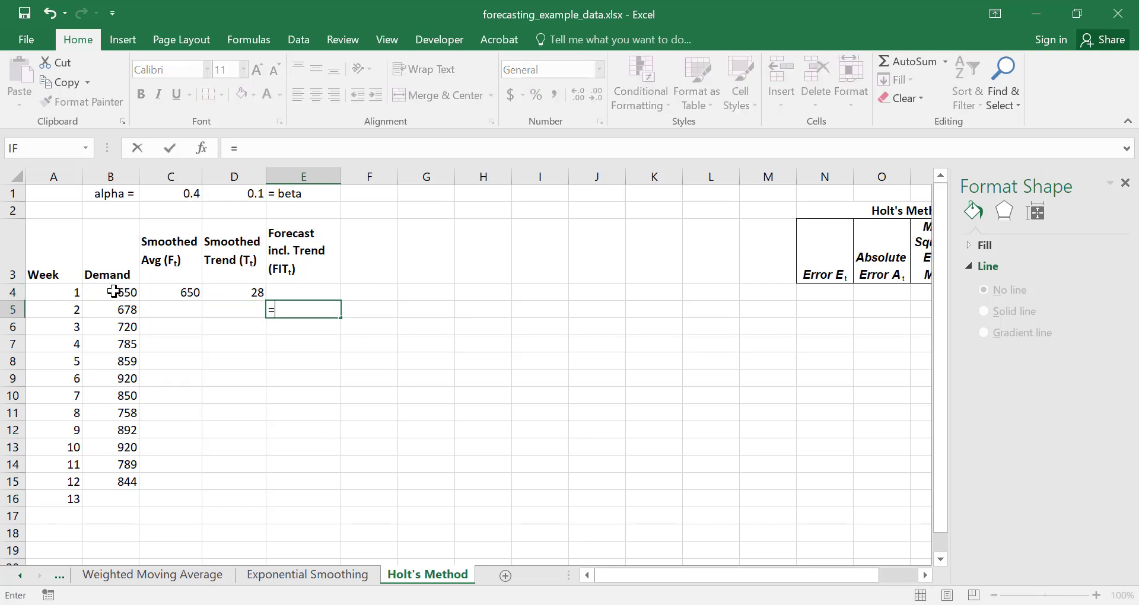
{"action": "left_click", "coordinate": [169, 295]}
{"action": "type", "text": "+"}
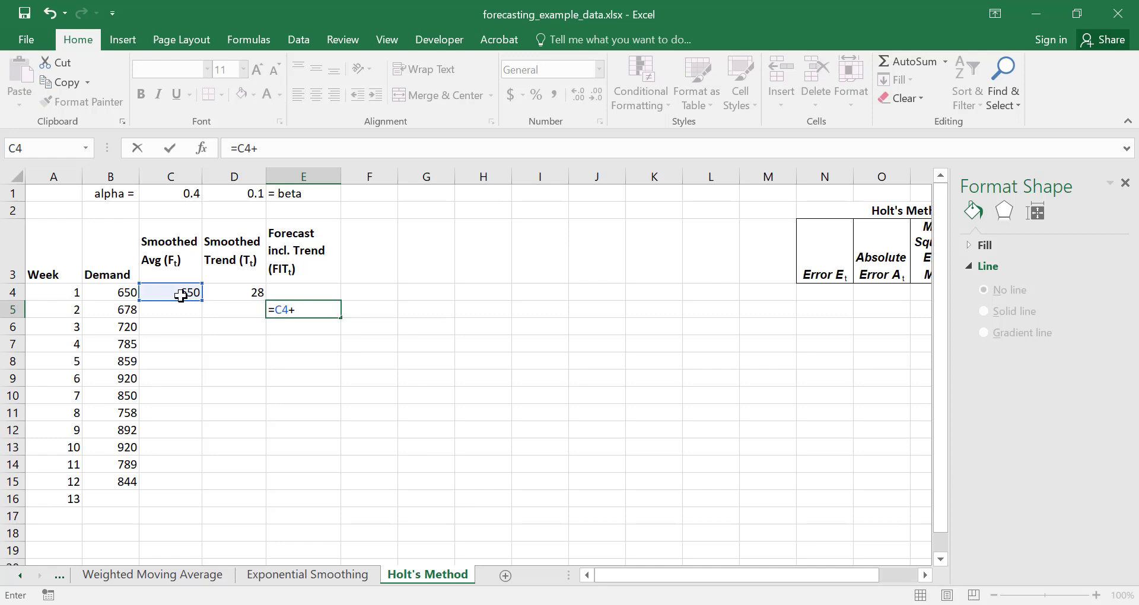
{"action": "left_click", "coordinate": [242, 292]}
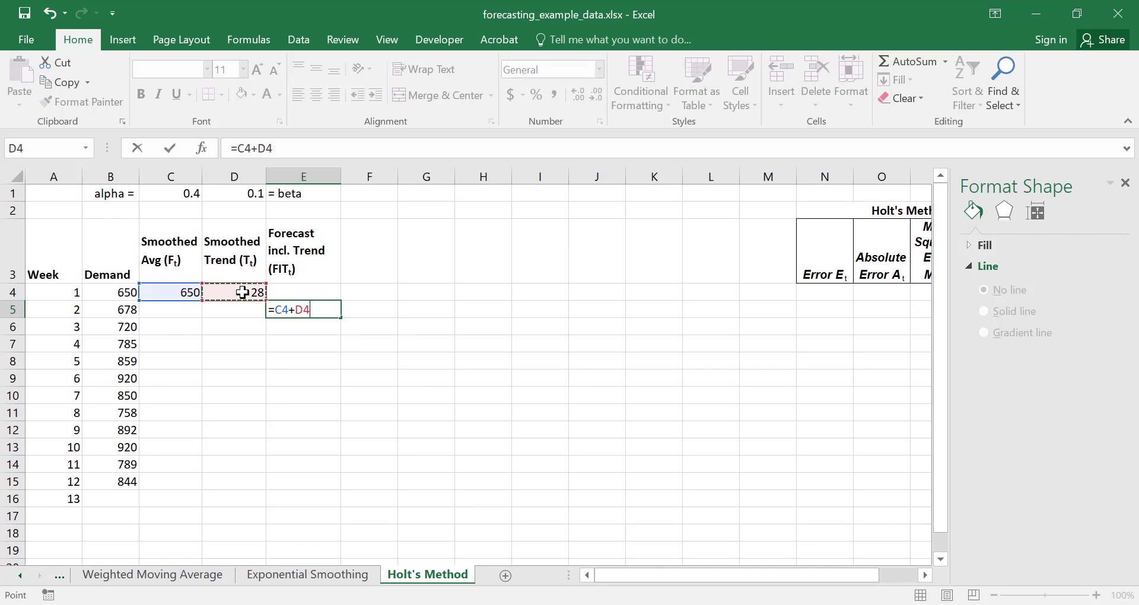
{"action": "key", "text": "ctrl+Return"}
Start week 2's smoothed average formula in C5 with absolute alpha times demand, =$C$1*B5.
{"action": "key", "text": "Left"}
{"action": "key", "text": "Left"}
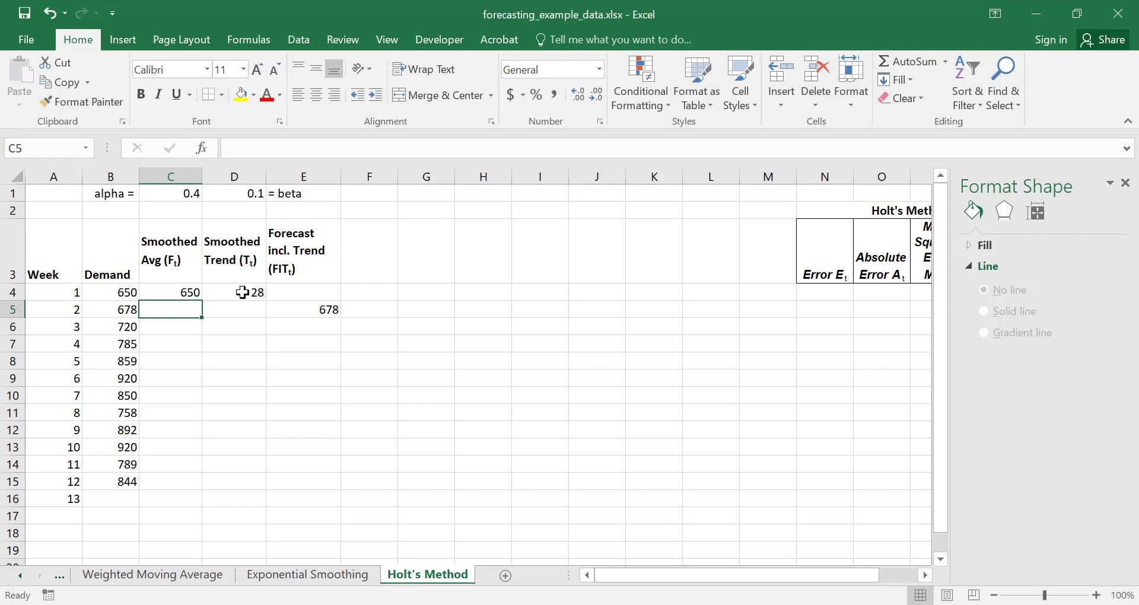
{"action": "type", "text": "="}
{"action": "left_click", "coordinate": [178, 191]}
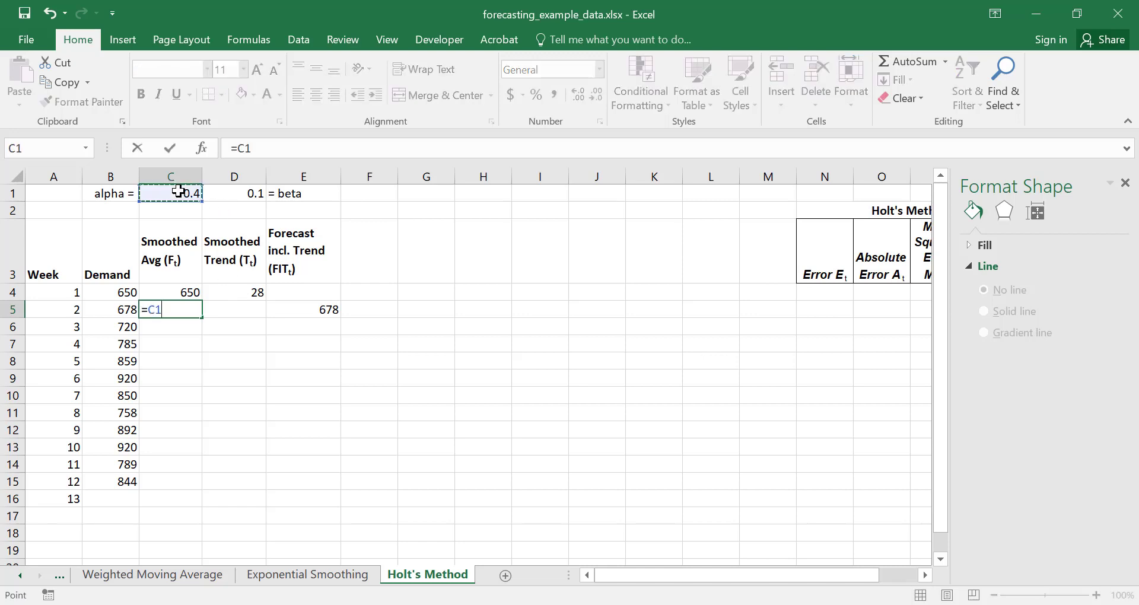
{"action": "left_click", "coordinate": [241, 148]}
{"action": "type", "text": "$C$1*"}
{"action": "left_click", "coordinate": [123, 308]}
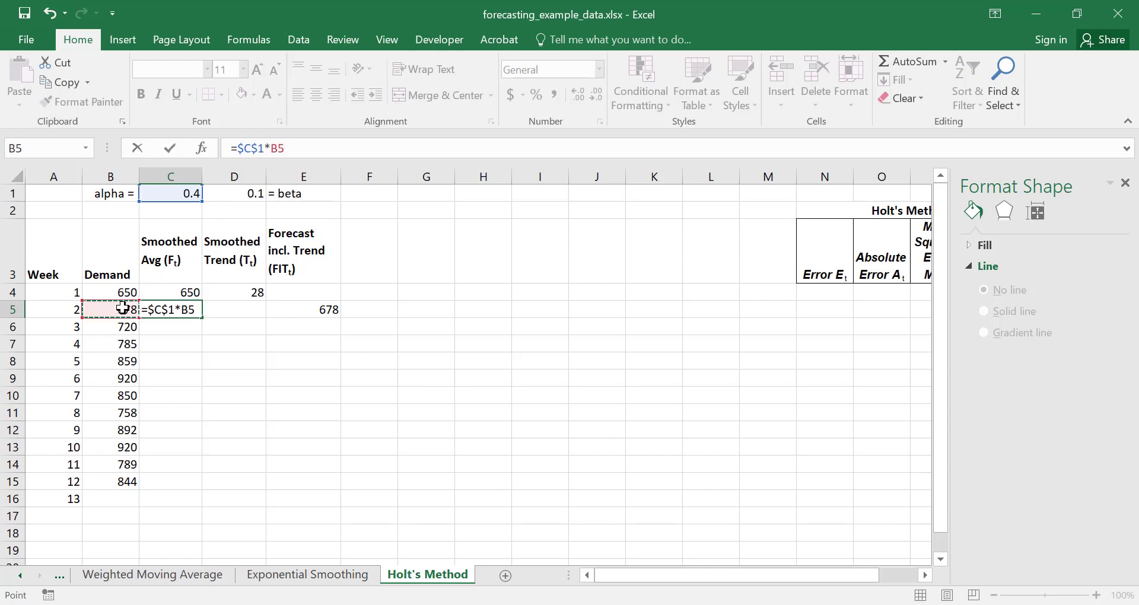
Complete the C5 smoothed average formula by adding +(1-$C$1)*(C4+D4), and enter it.
{"action": "type", "text": "+(1-"}
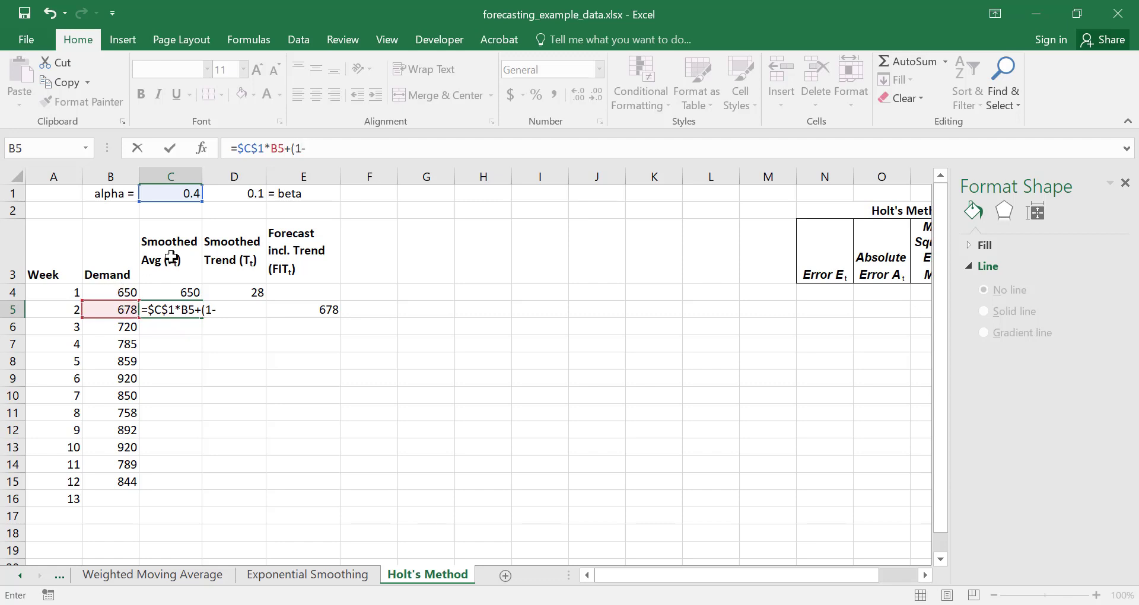
{"action": "left_click", "coordinate": [185, 191]}
{"action": "left_click", "coordinate": [305, 153]}
{"action": "type", "text": "$"}
{"action": "key", "text": "Right"}
{"action": "type", "text": "$1)"}
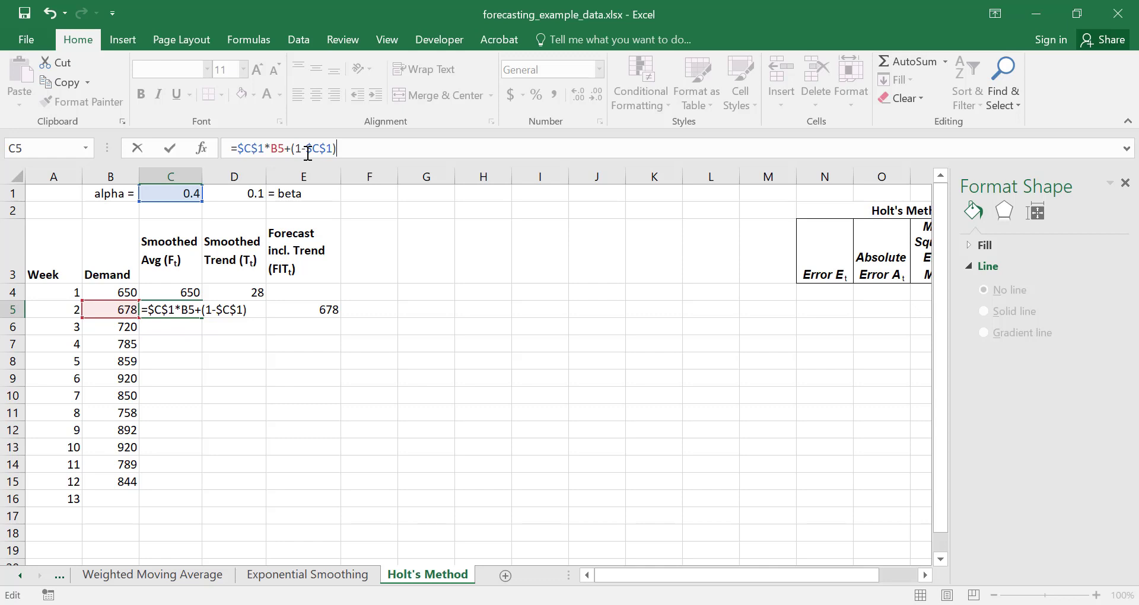
{"action": "type", "text": "*("}
{"action": "left_click", "coordinate": [189, 291]}
{"action": "type", "text": "+"}
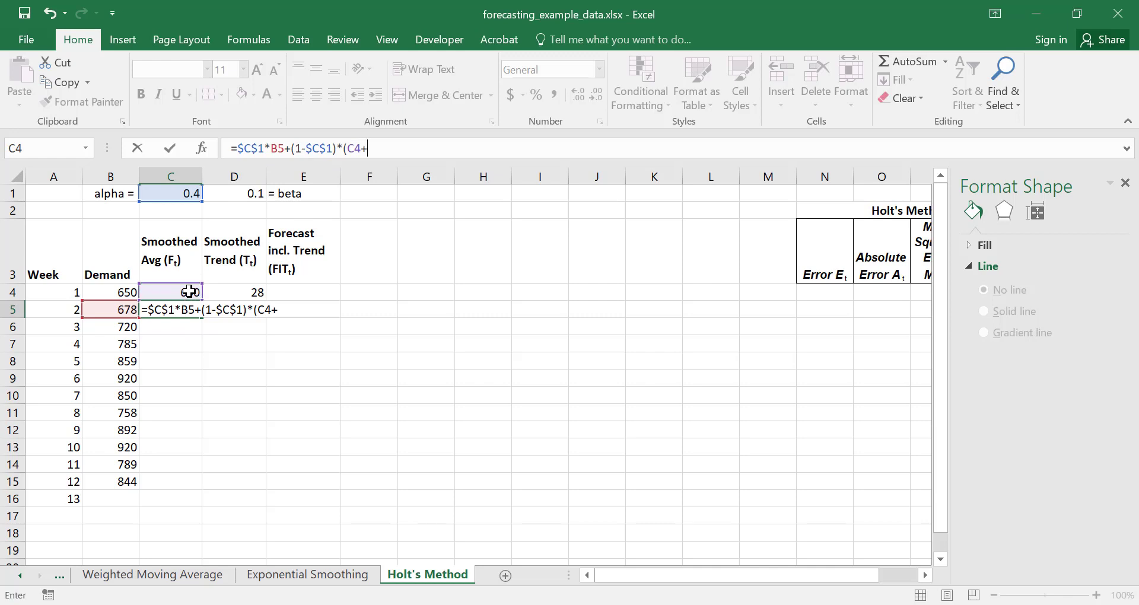
{"action": "left_click", "coordinate": [251, 290]}
{"action": "type", "text": ")"}
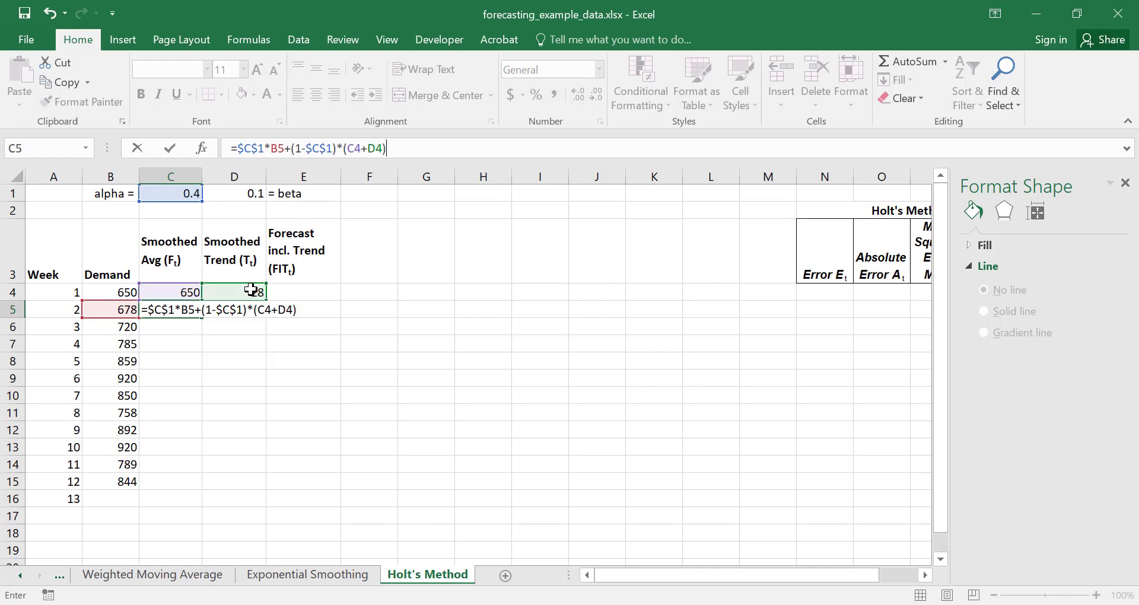
{"action": "key", "text": "Return"}
{"action": "key", "text": "Up"}
Start week 2's smoothed trend formula in D5 with absolute beta times the change in smoothed average, =$D$1*(C5-C4).
{"action": "key", "text": "Right"}
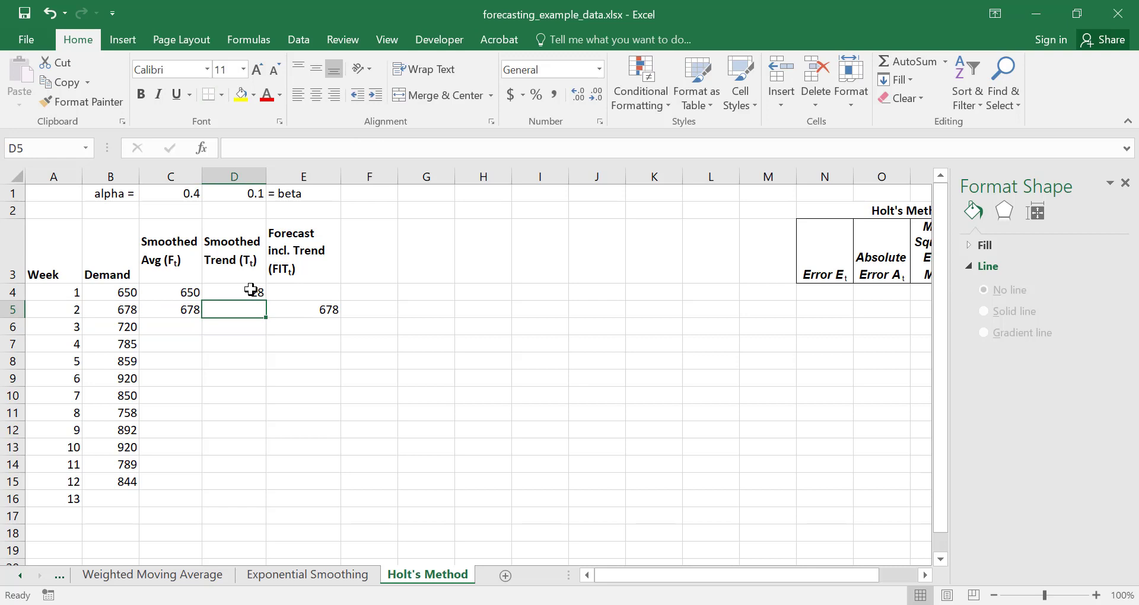
{"action": "type", "text": "="}
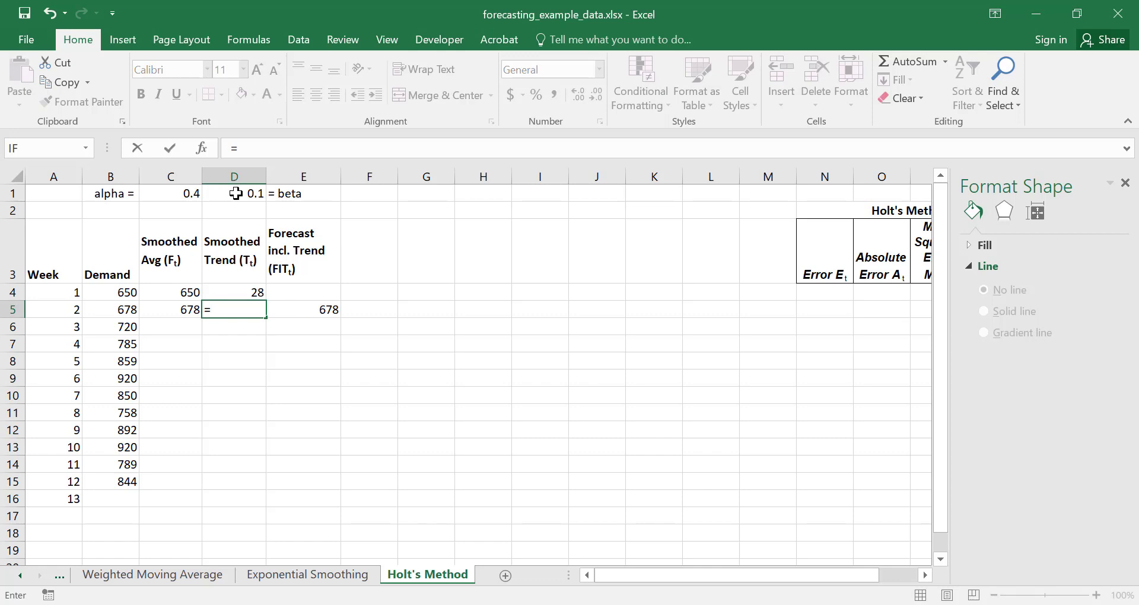
{"action": "type", "text": "D"}
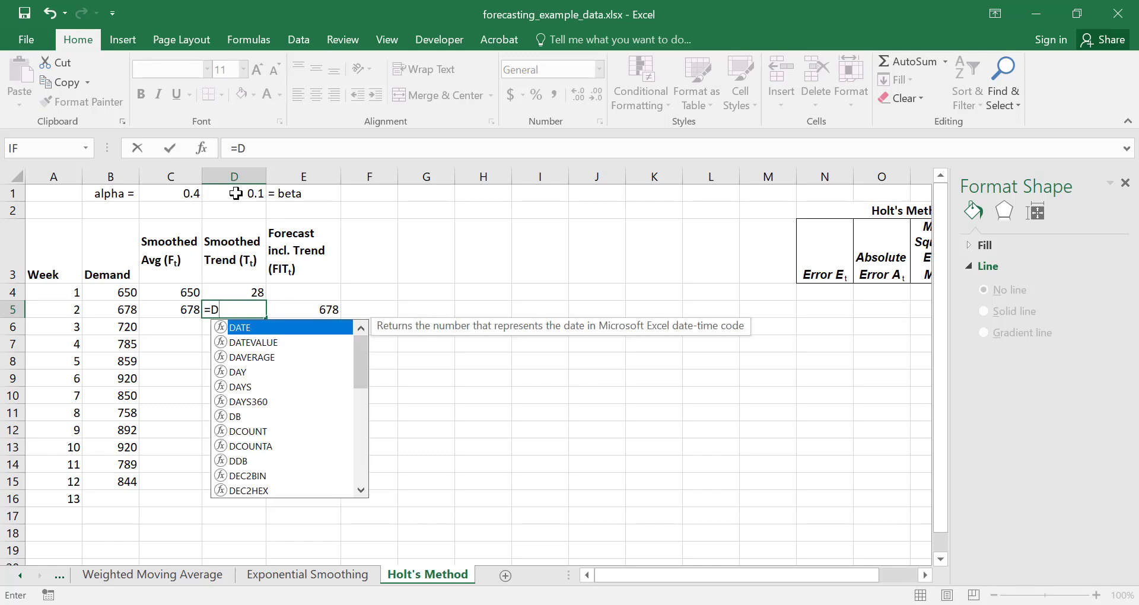
{"action": "key", "text": "BackSpace"}
{"action": "type", "text": "$D"}
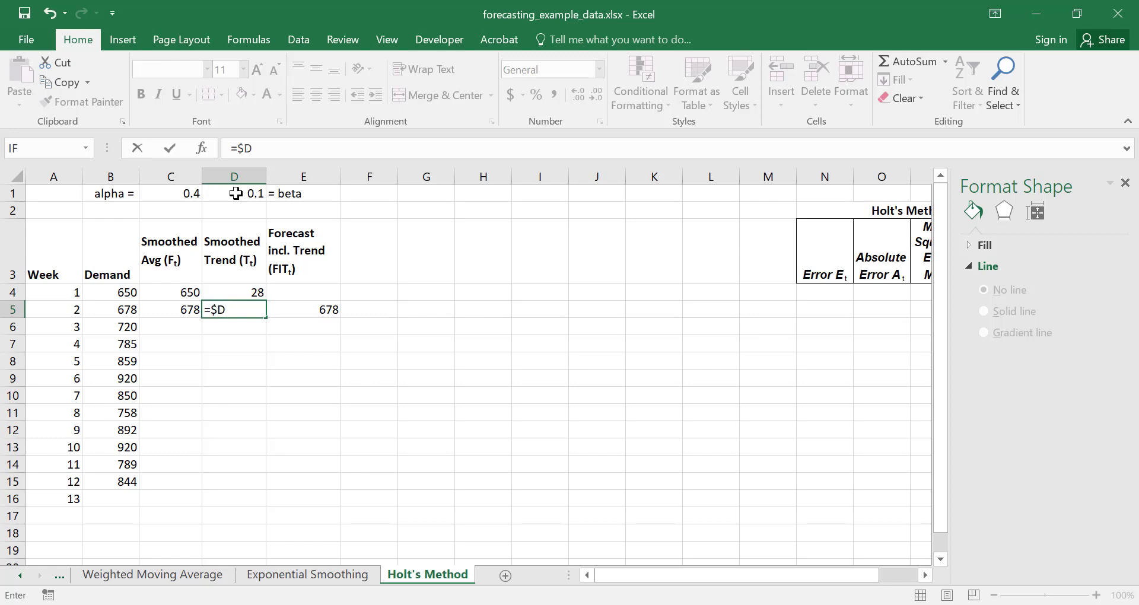
{"action": "type", "text": "$1"}
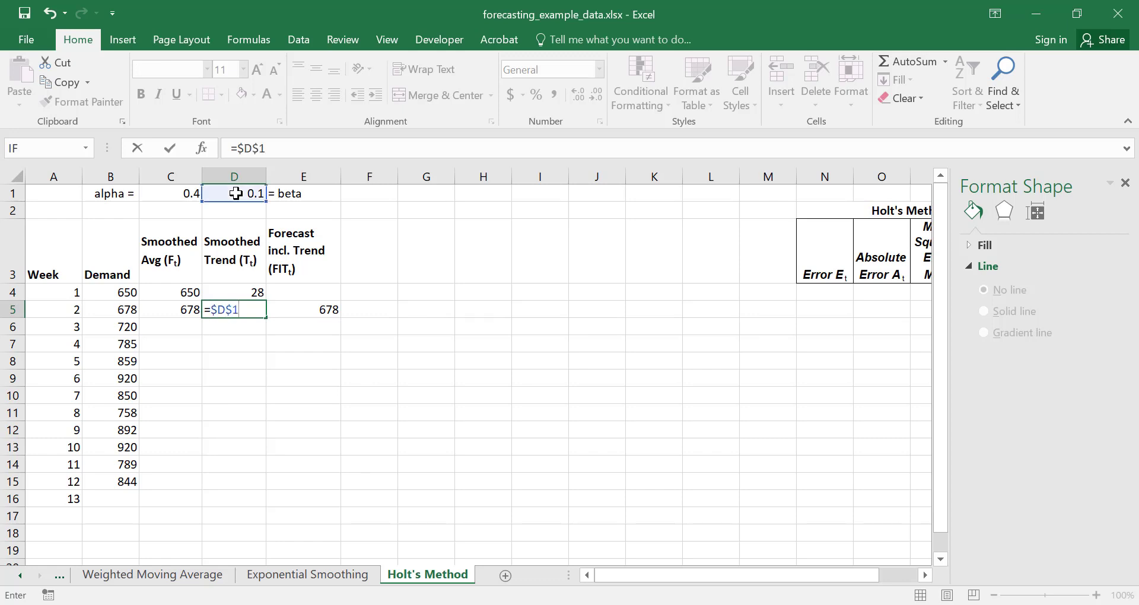
{"action": "type", "text": "*"}
{"action": "left_click", "coordinate": [188, 305]}
{"action": "type", "text": "-"}
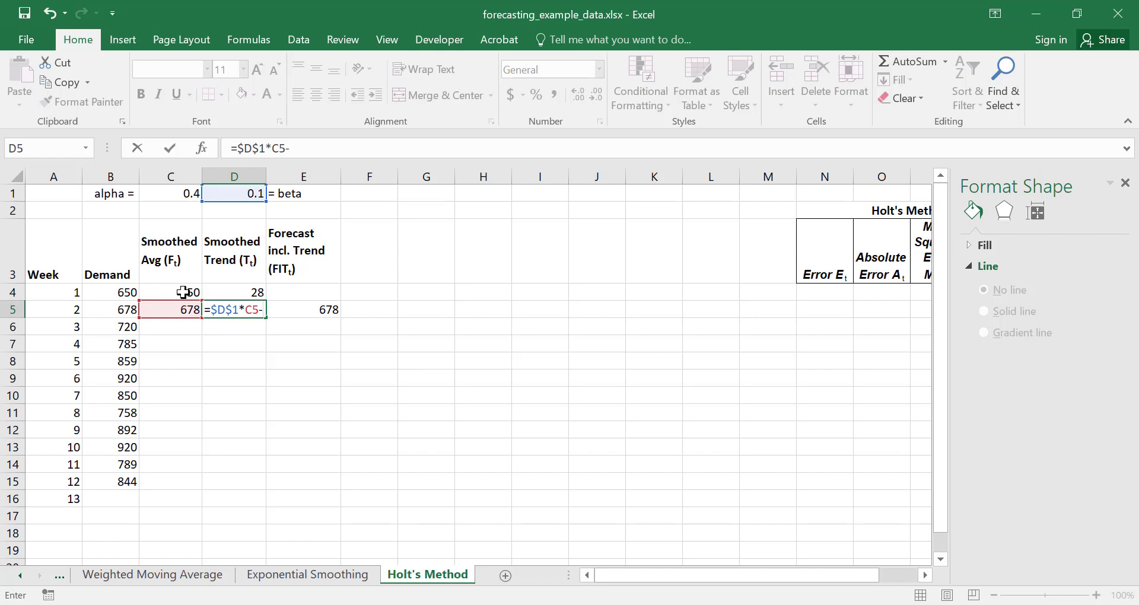
{"action": "left_click", "coordinate": [315, 140]}
{"action": "type", "text": "4"}
{"action": "key", "text": "BackSpace"}
{"action": "type", "text": "C4)"}
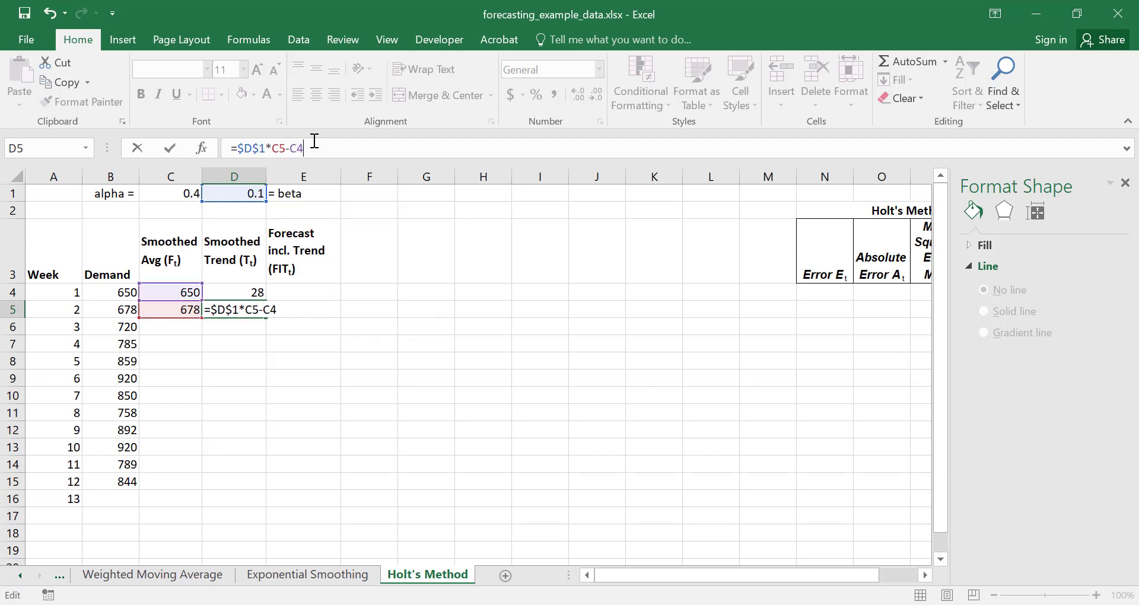
{"action": "left_click", "coordinate": [275, 143]}
{"action": "type", "text": "("}
Complete the D5 smoothed trend formula by adding +(1-$D$1)*D4, and enter it.
{"action": "type", "text": "+(1-"}
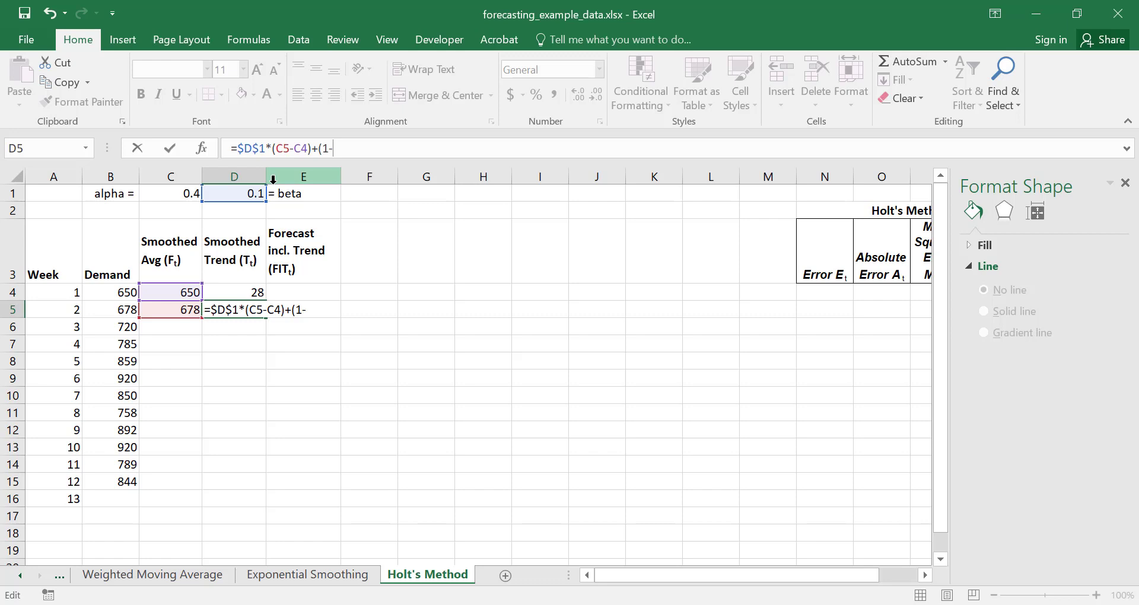
{"action": "type", "text": "$D$1)"}
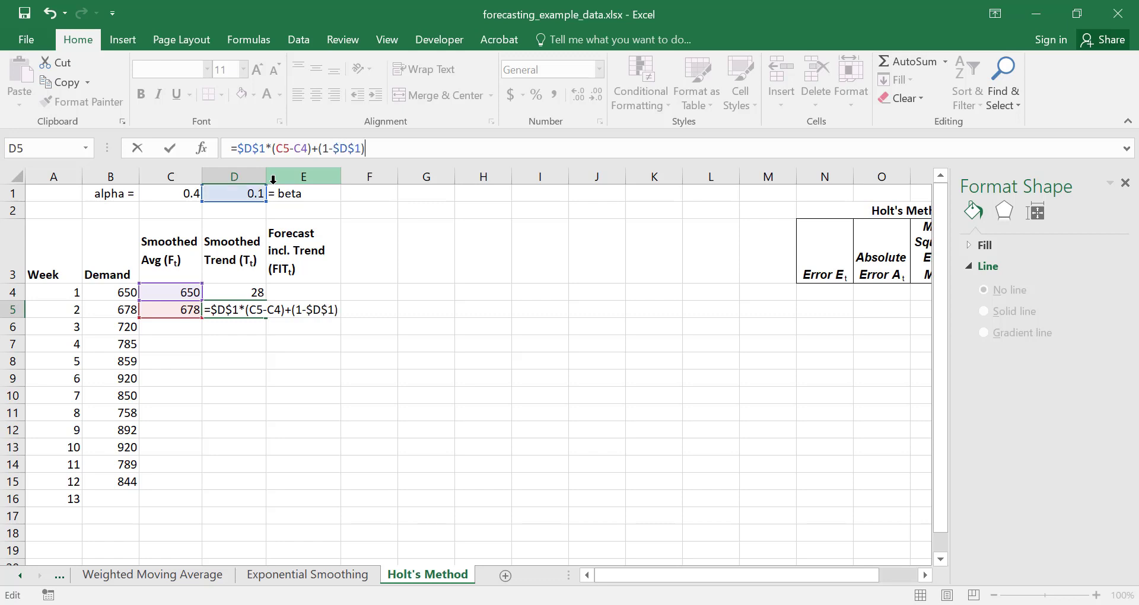
{"action": "type", "text": "*"}
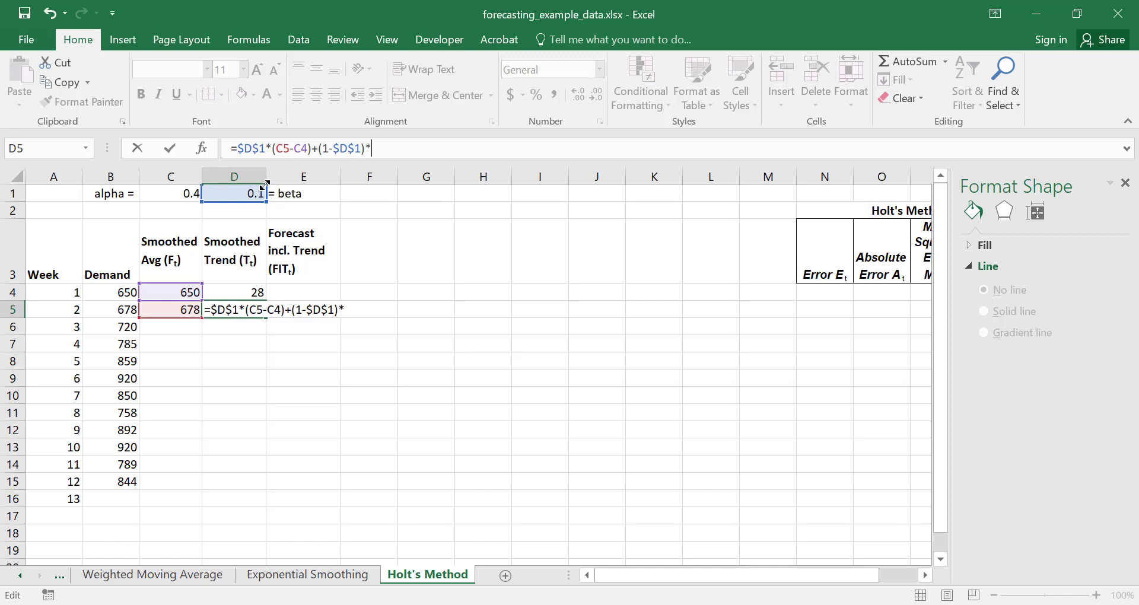
{"action": "type", "text": "D4"}
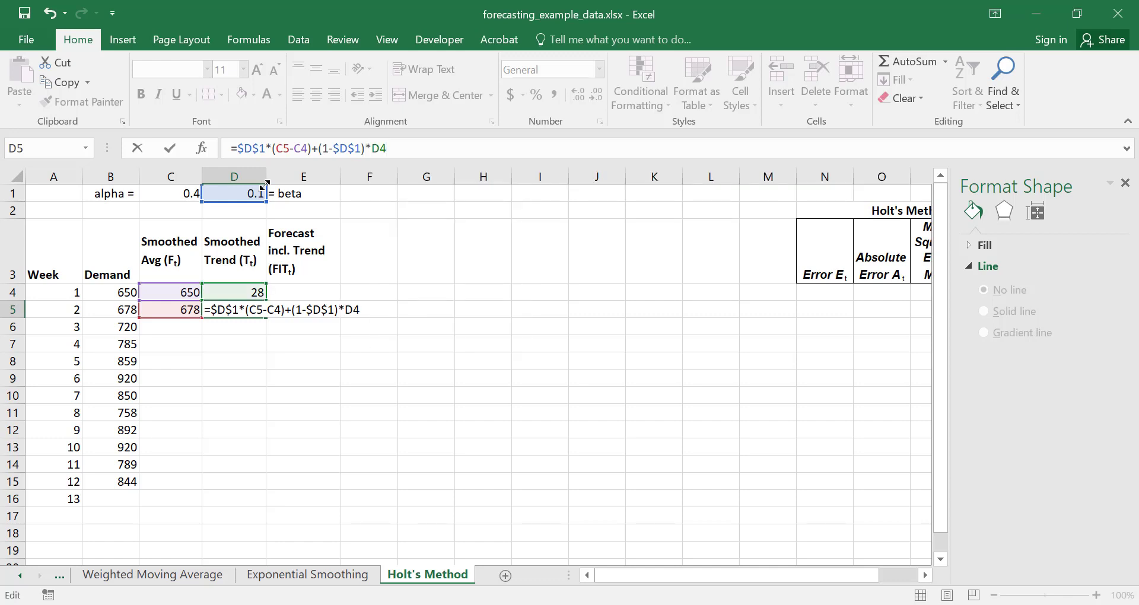
{"action": "key", "text": "Return"}
Copy the forecast formula from E5 to E6 for week 3 and check its cell references.
{"action": "key", "text": "Right"}
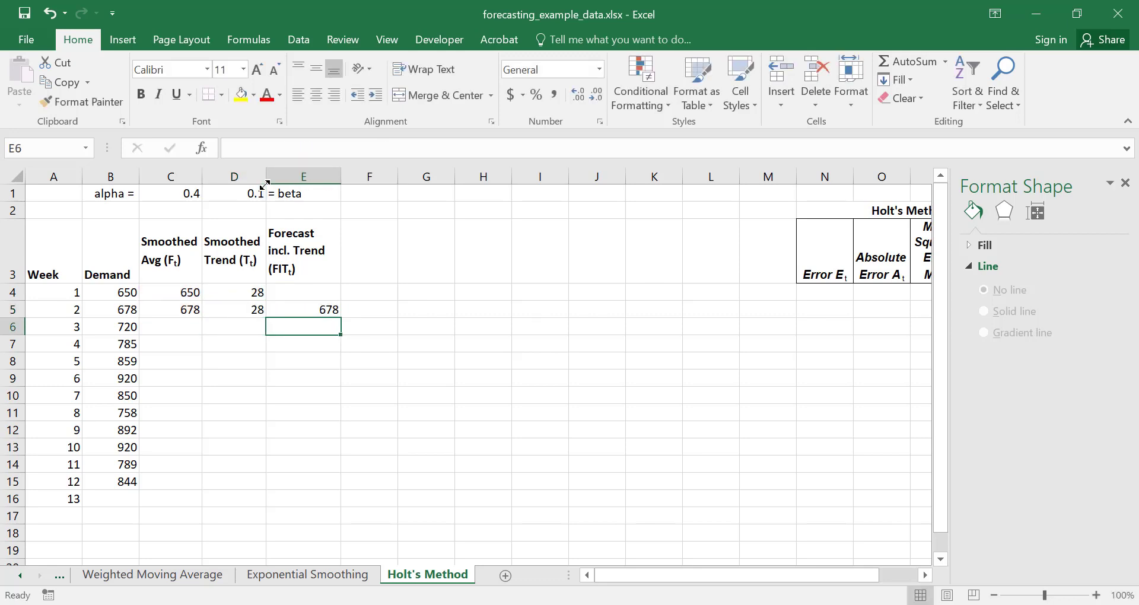
{"action": "key", "text": "Up"}
{"action": "key", "text": "ctrl+c"}
{"action": "key", "text": "Down"}
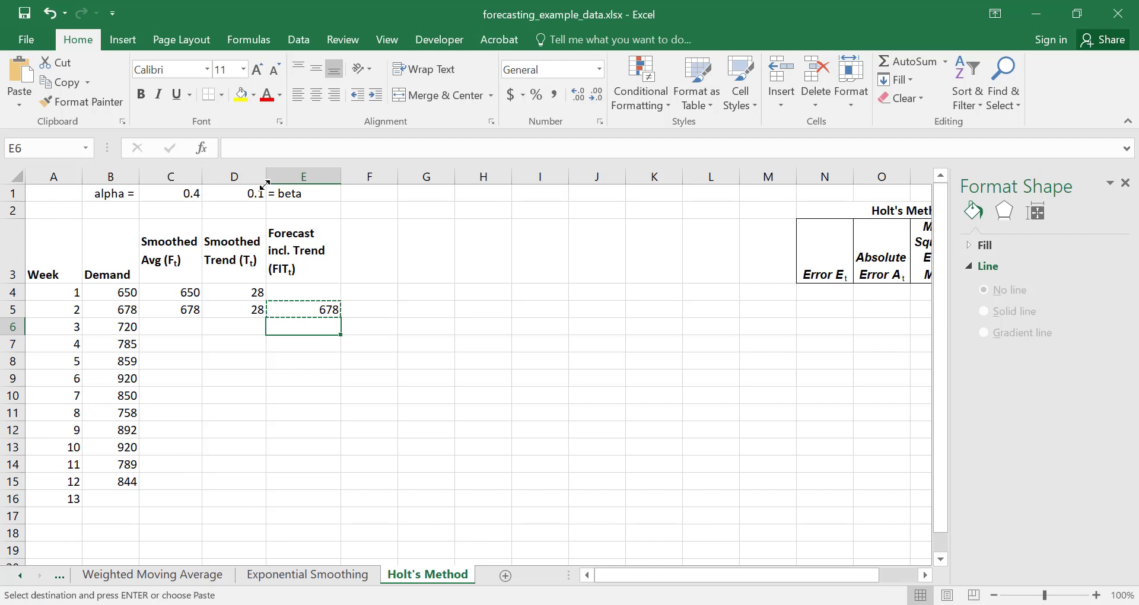
{"action": "key", "text": "ctrl+v"}
{"action": "left_click", "coordinate": [293, 158]}
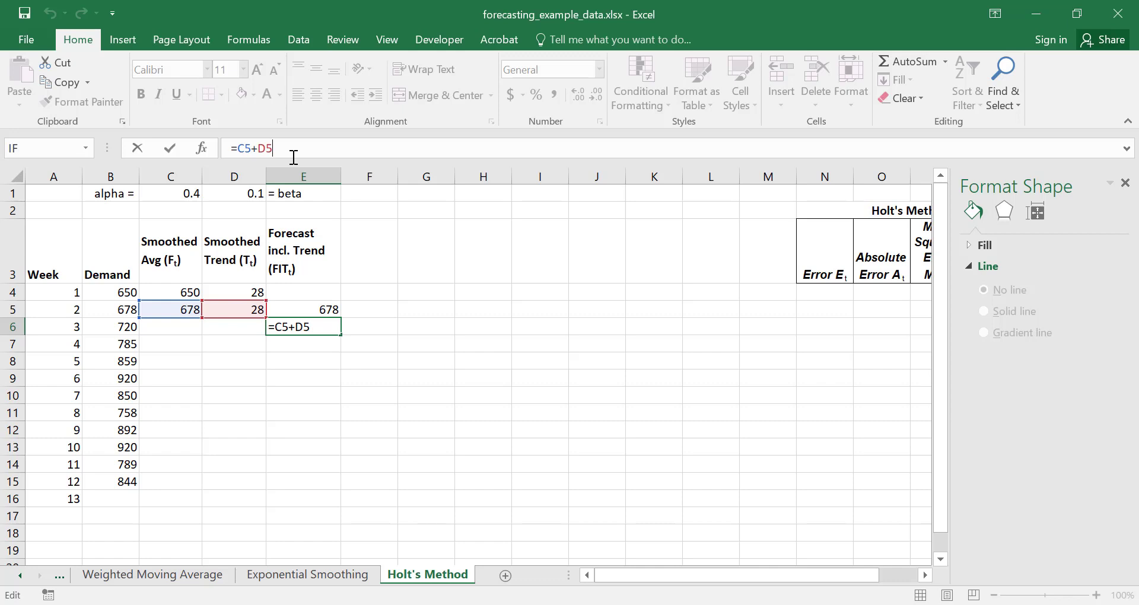
{"action": "key", "text": "Return"}
Review the week 2 smoothed average and smoothed trend formulas in C5 and D5.
{"action": "key", "text": "Left"}
{"action": "key", "text": "Left"}
{"action": "key", "text": "Up"}
{"action": "key", "text": "Up"}
{"action": "key", "text": "Right"}
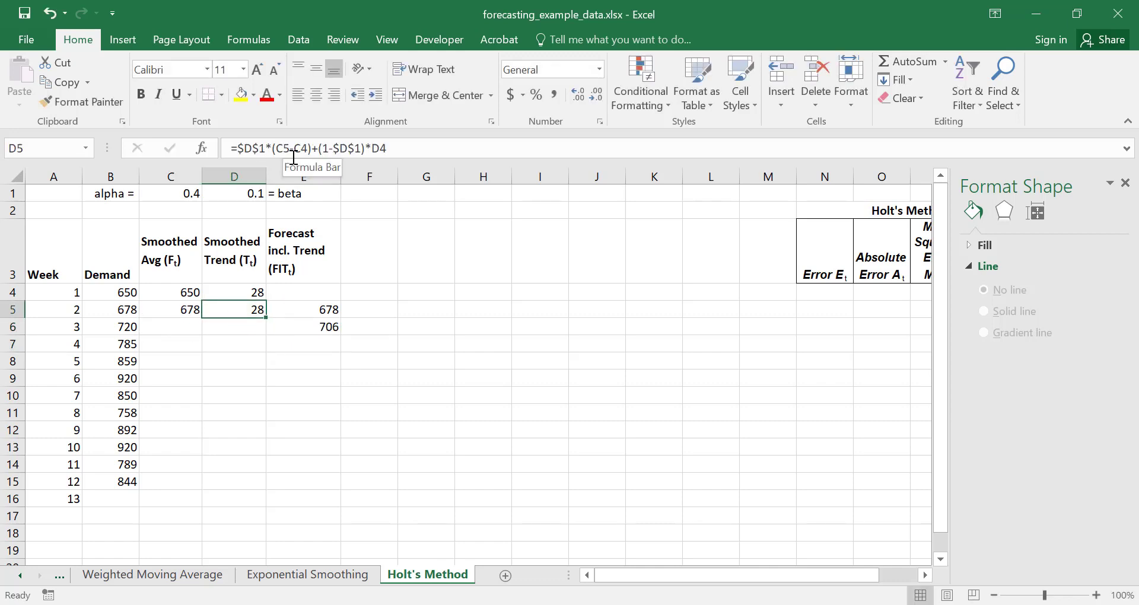
Copy the week 2 smoothed average and smoothed trend formulas from C5:D5 down through week 12 in row 15.
{"action": "key", "text": "Left"}
{"action": "key", "text": "shift+Right"}
{"action": "key", "text": "ctrl+c"}
{"action": "key", "text": "shift+Down"}
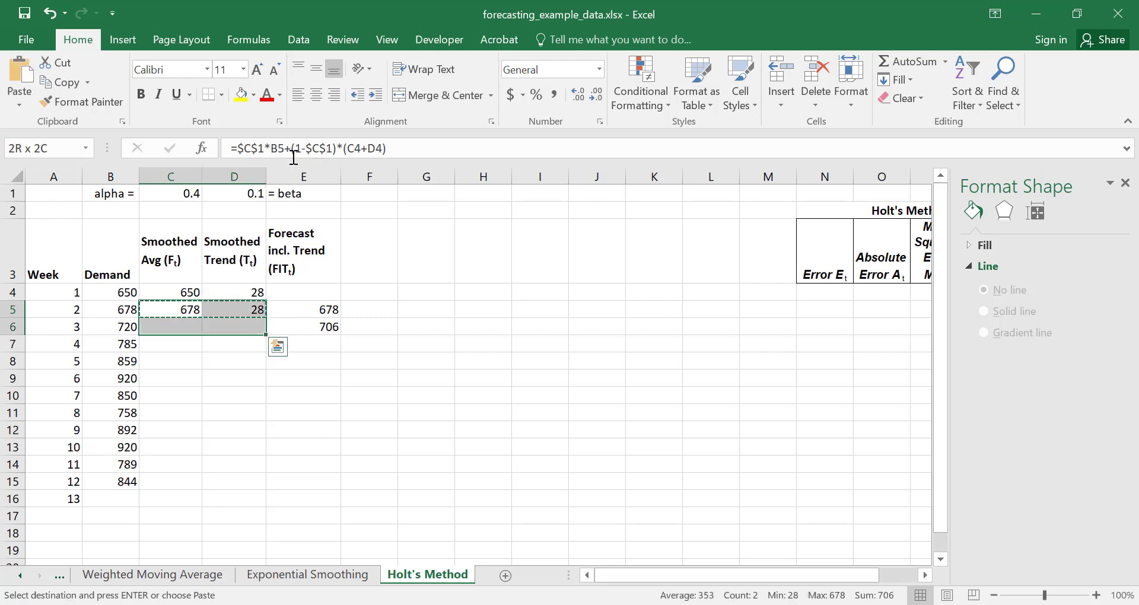
{"action": "key", "text": "shift+Down"}
{"action": "key", "text": "shift+Down"}
{"action": "key", "text": "shift+Down"}
{"action": "key", "text": "shift+Down"}
{"action": "key", "text": "shift+Down"}
{"action": "key", "text": "shift+Down"}
{"action": "key", "text": "shift+Down"}
{"action": "key", "text": "shift+Down"}
{"action": "key", "text": "shift+Down"}
{"action": "key", "text": "ctrl+v"}
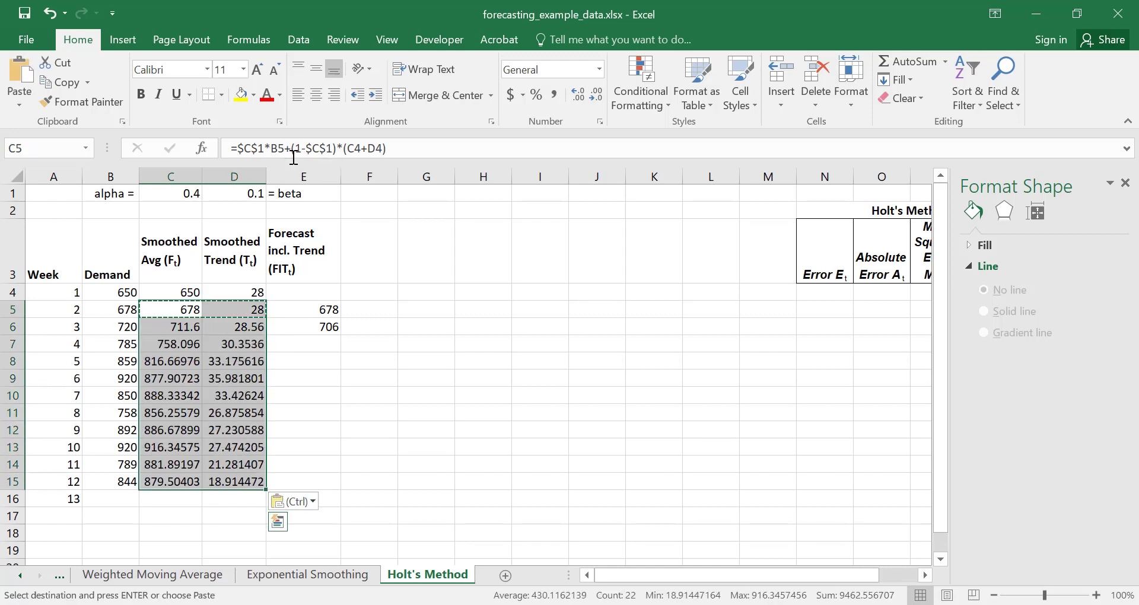
Copy the forecast formula from E6 down through week 13 in E16.
{"action": "key", "text": "Up"}
{"action": "key", "text": "Right"}
{"action": "key", "text": "Down"}
{"action": "key", "text": "Right"}
{"action": "key", "text": "Down"}
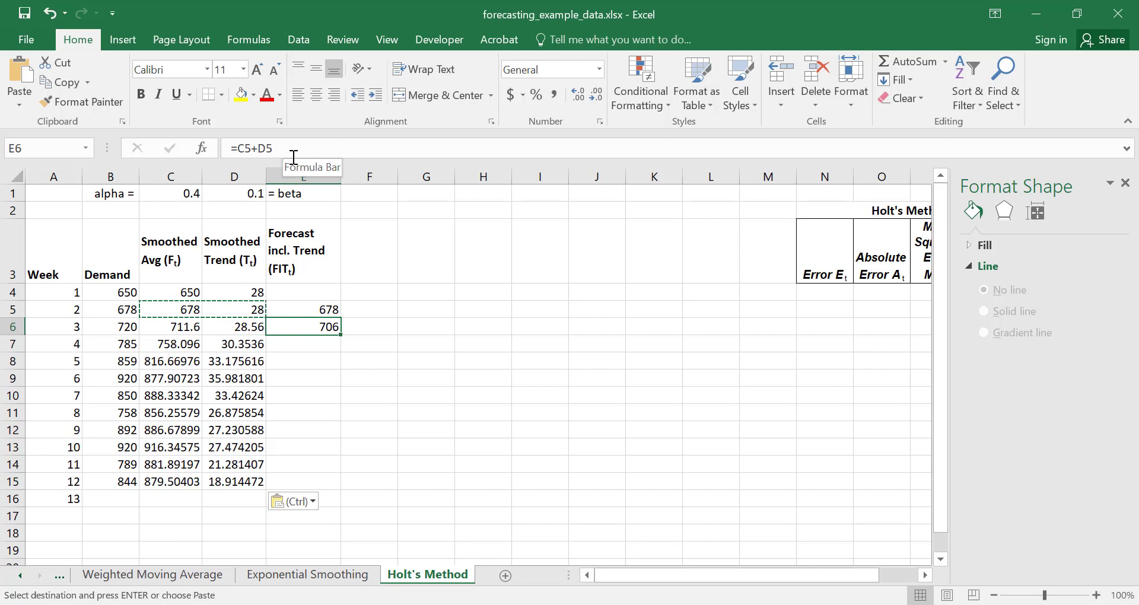
{"action": "key", "text": "ctrl+c"}
{"action": "key", "text": "shift+Down"}
{"action": "key", "text": "shift+Down"}
{"action": "key", "text": "shift+Down"}
{"action": "key", "text": "shift+Down"}
{"action": "key", "text": "shift+Down"}
{"action": "key", "text": "shift+Down"}
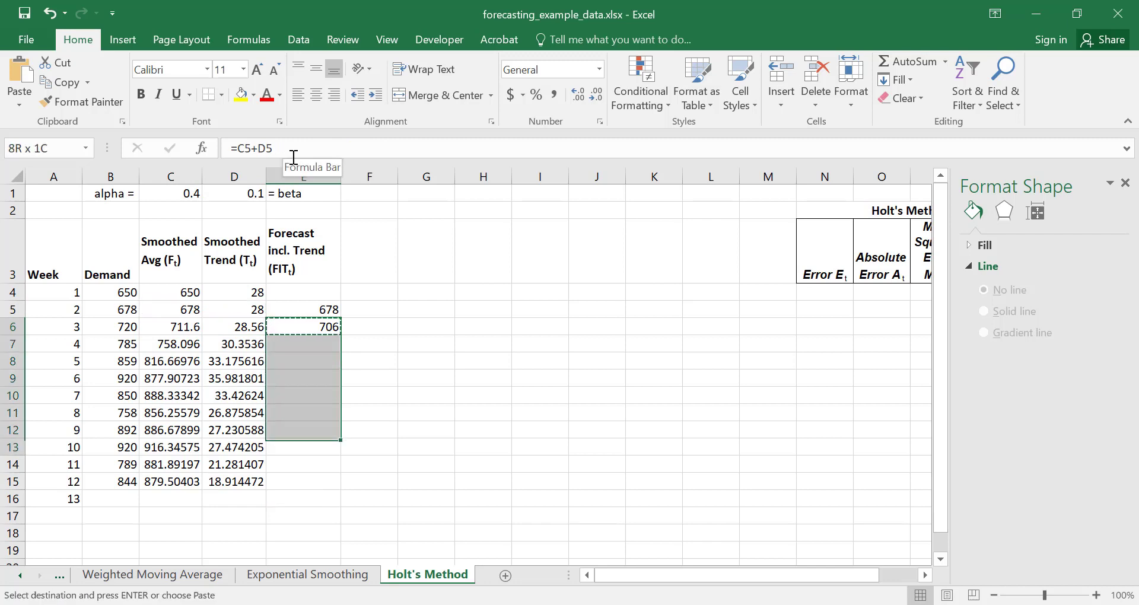
{"action": "key", "text": "shift+Down"}
{"action": "key", "text": "shift+Down"}
{"action": "key", "text": "shift+Down"}
{"action": "key", "text": "shift+Down"}
{"action": "key", "text": "ctrl+v"}
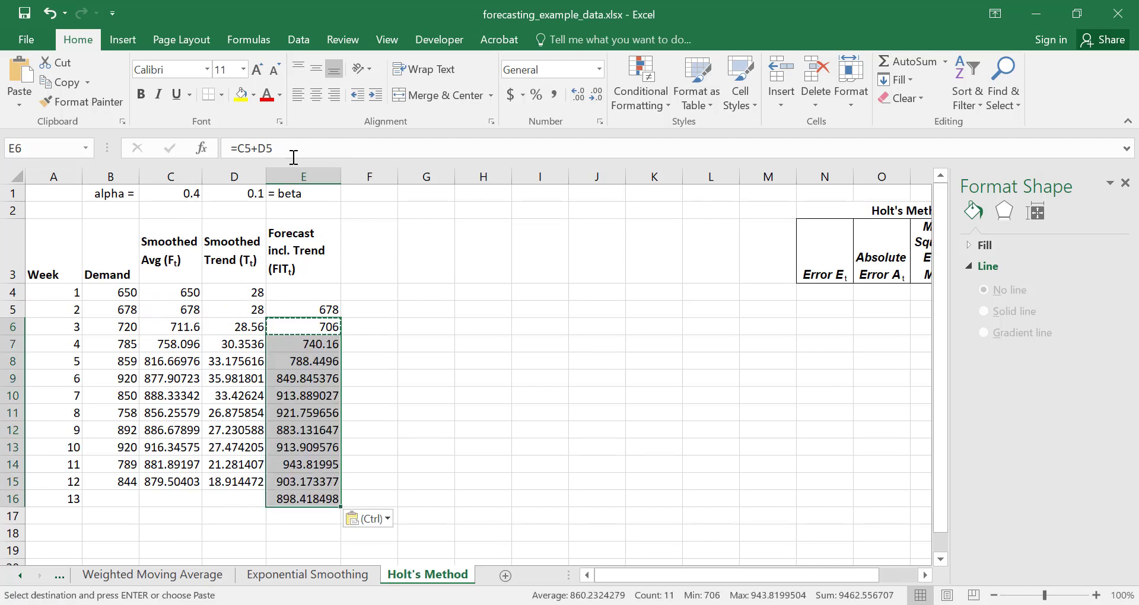
Check the cell references of the copied forecast formulas down to week 13 in E16.
{"action": "key", "text": "Down"}
{"action": "key", "text": "Down"}
{"action": "key", "text": "Down"}
{"action": "key", "text": "Down"}
{"action": "key", "text": "Down"}
{"action": "key", "text": "Down"}
{"action": "key", "text": "Down"}
{"action": "key", "text": "Down"}
{"action": "key", "text": "Down"}
{"action": "key", "text": "Down"}
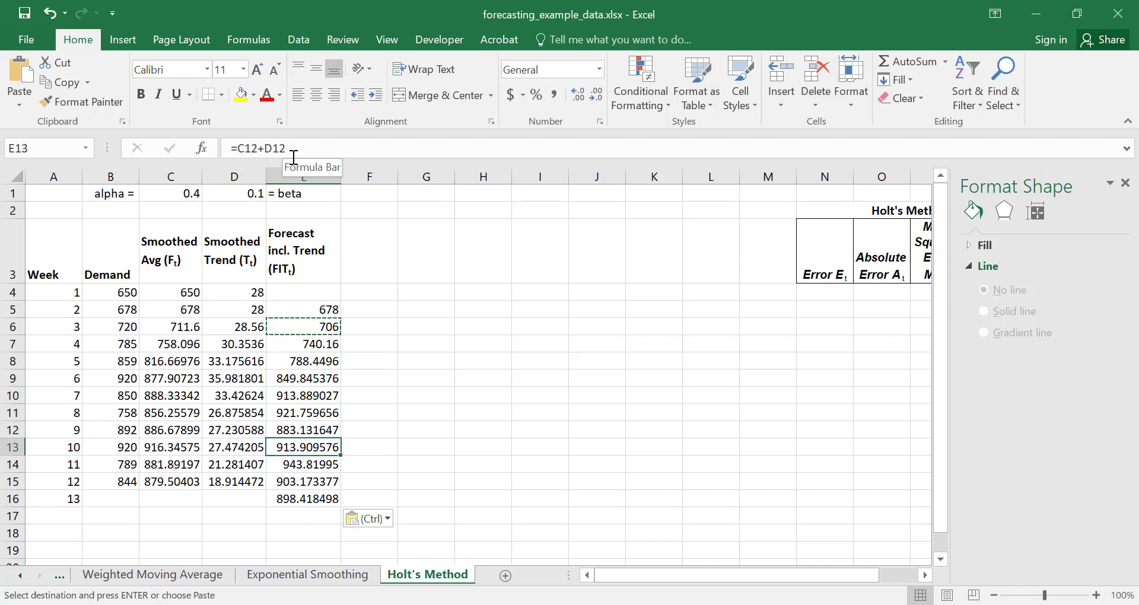
{"action": "key", "text": "Down"}
{"action": "key", "text": "Up"}
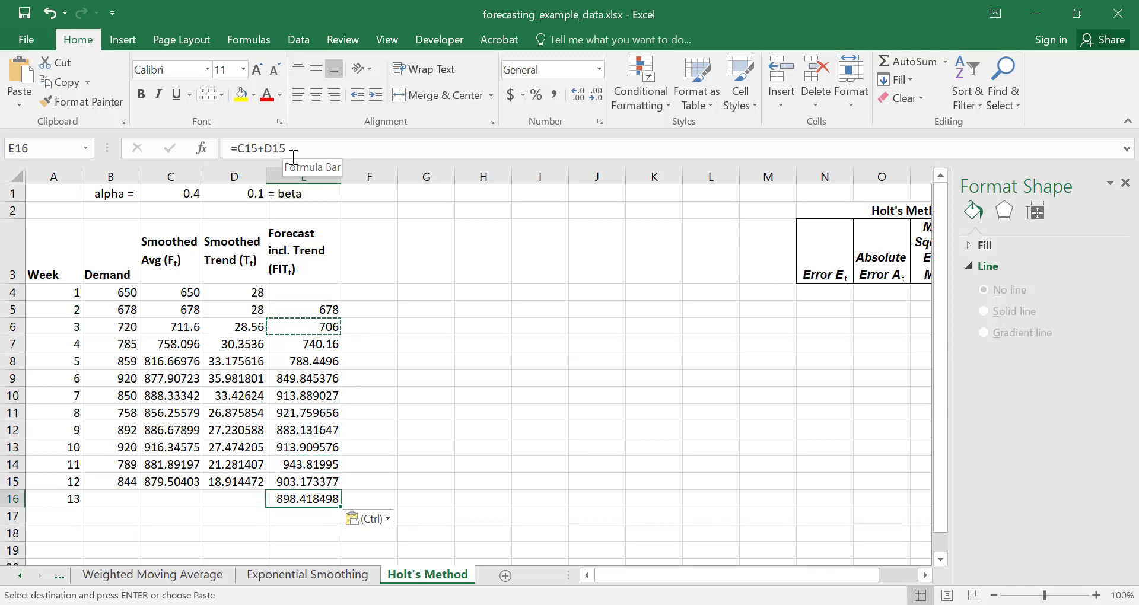
{"action": "left_click", "coordinate": [297, 144]}
{"action": "key", "text": "Return"}
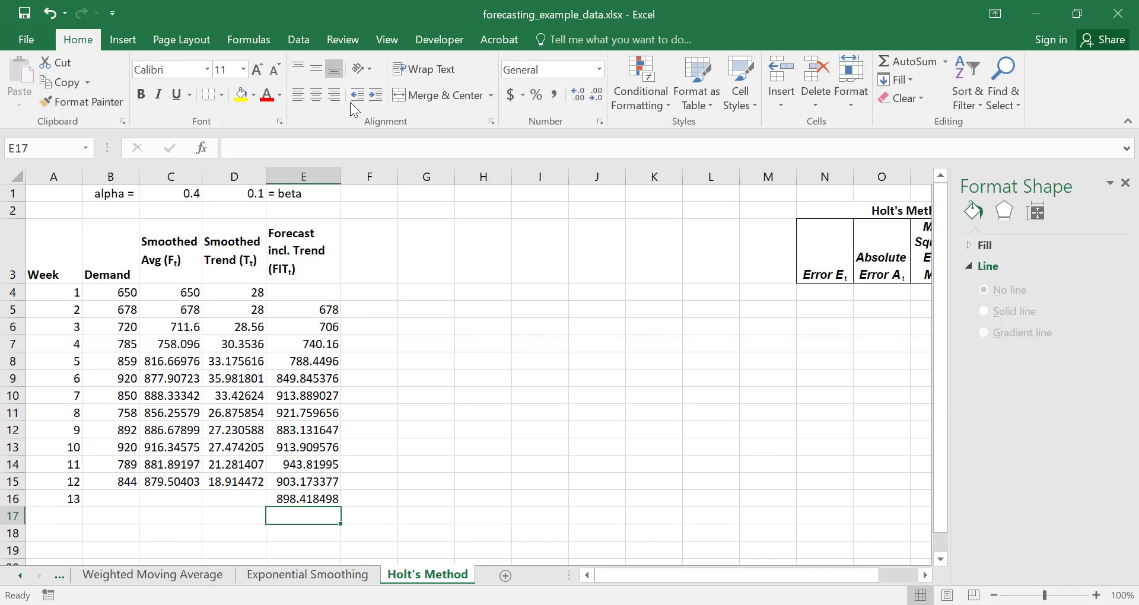
Insert a scatter chart with straight lines and markers on the Holt's Method sheet.
{"action": "left_click", "coordinate": [127, 31]}
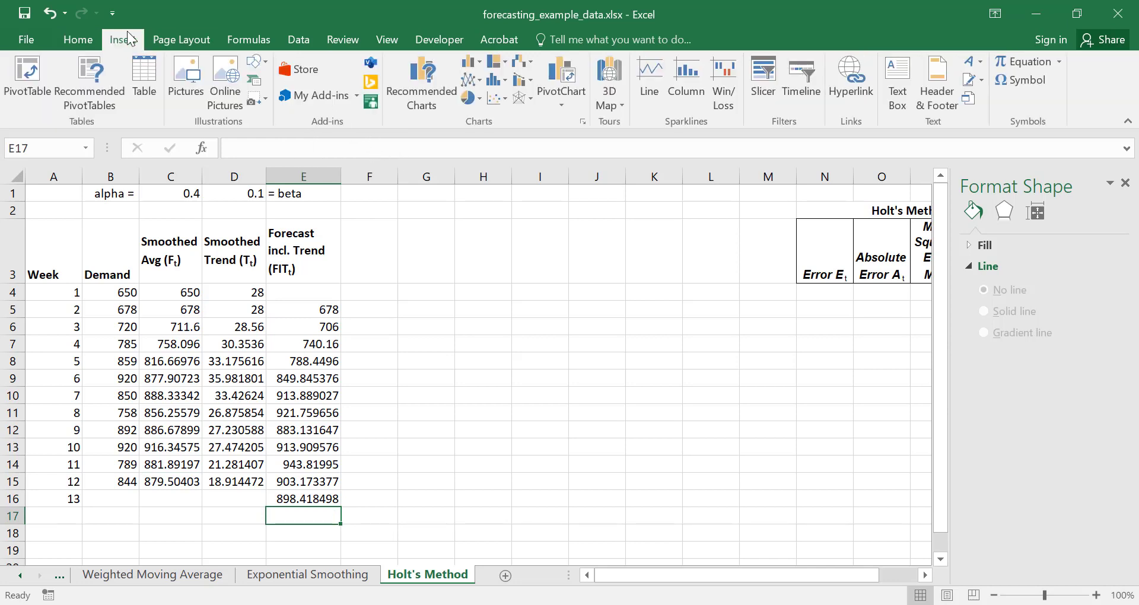
{"action": "left_click", "coordinate": [495, 99]}
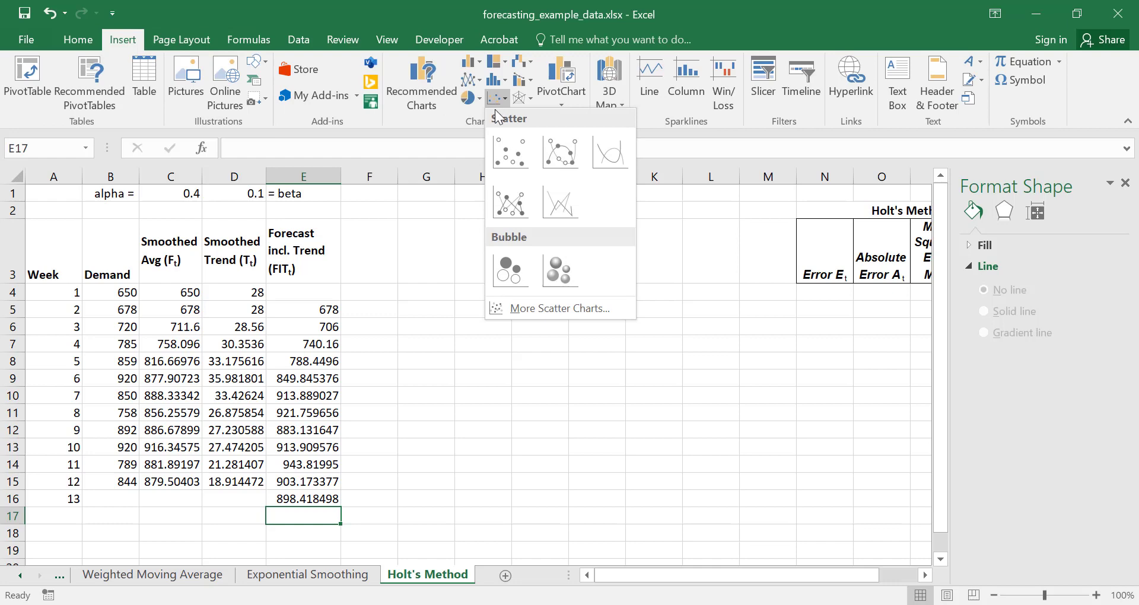
{"action": "left_click", "coordinate": [510, 195]}
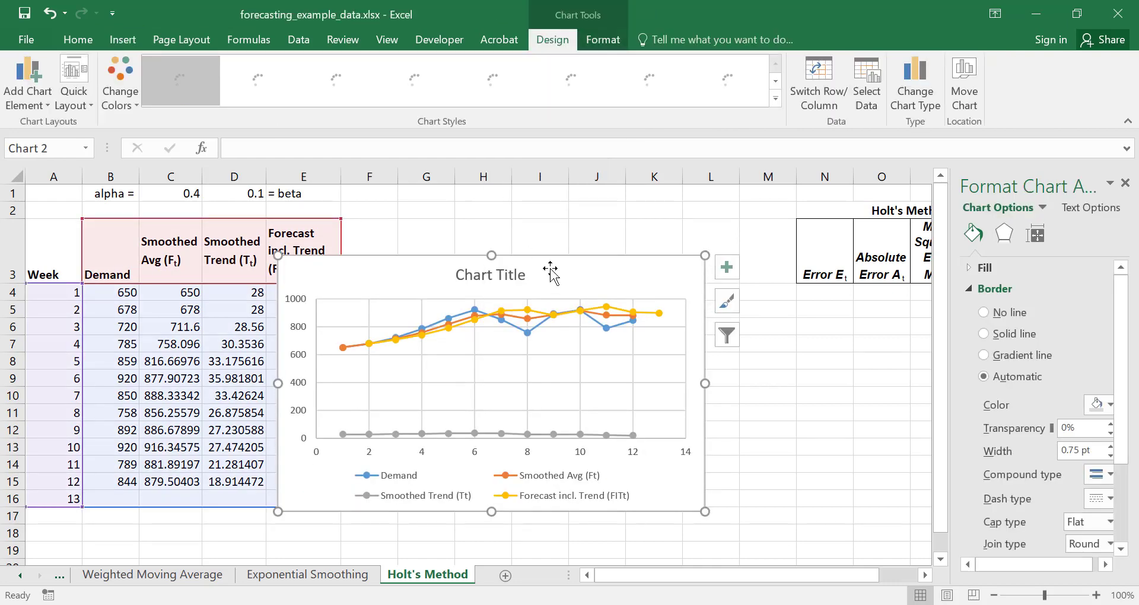
Open the chart's data source settings and remove all the automatically added series.
{"action": "left_click", "coordinate": [857, 101]}
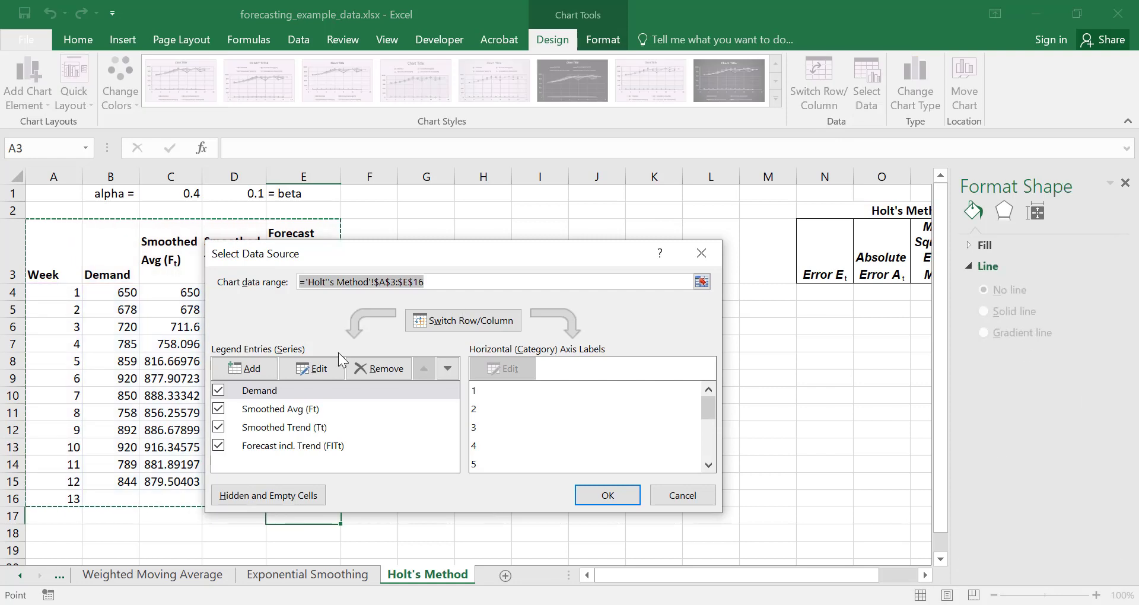
{"action": "left_click", "coordinate": [378, 368]}
{"action": "left_click", "coordinate": [378, 368]}
{"action": "left_click", "coordinate": [378, 368]}
{"action": "left_click", "coordinate": [378, 369]}
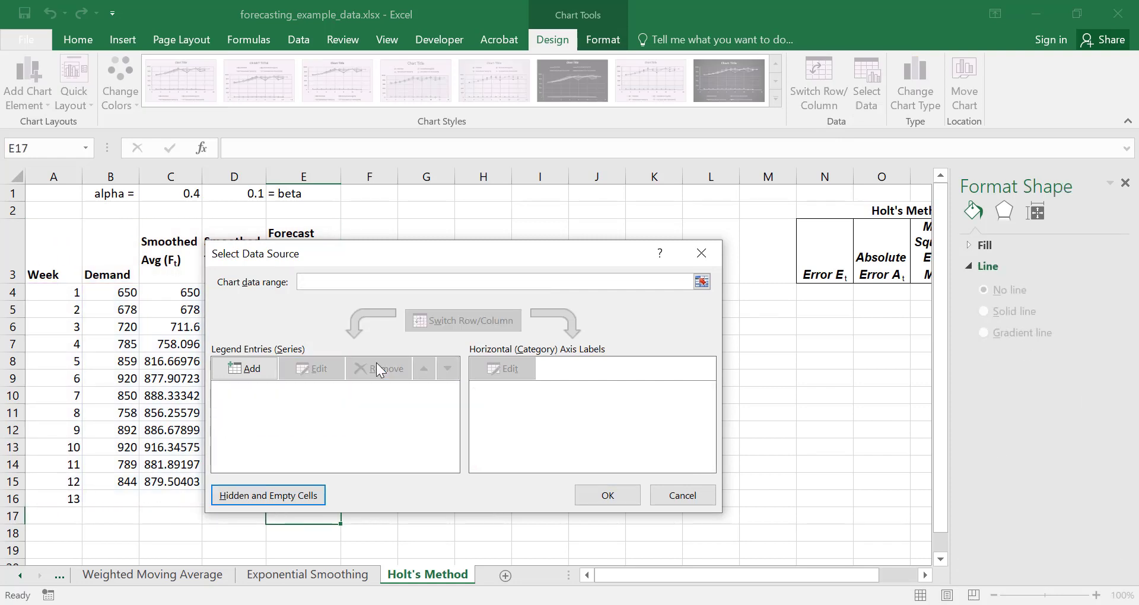
Add a chart series that takes its name from the Demand header in B3.
{"action": "left_click", "coordinate": [248, 365]}
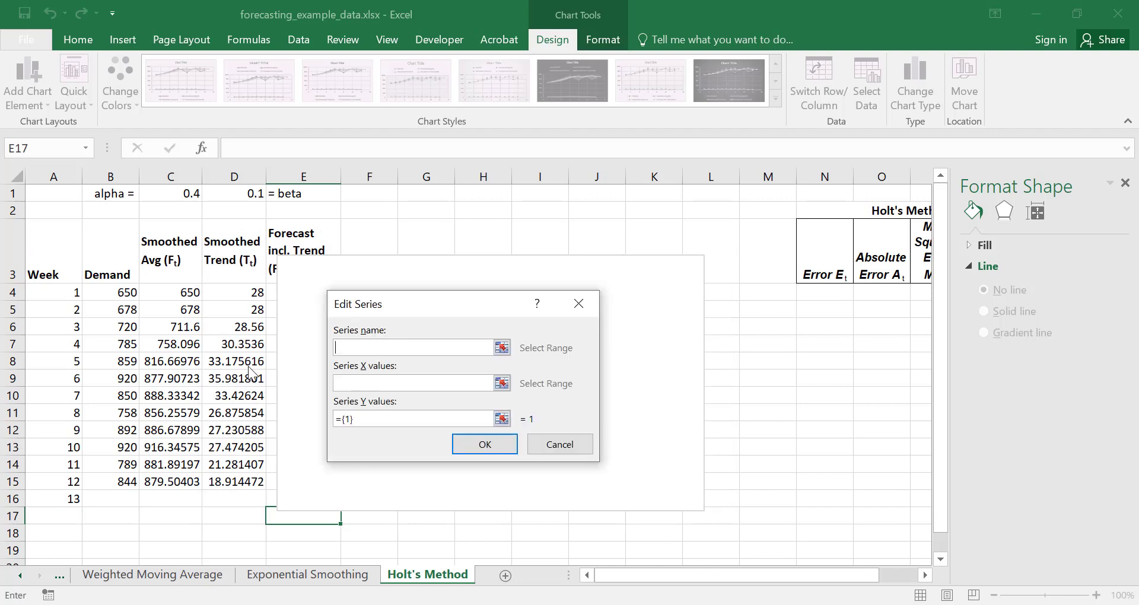
{"action": "left_click", "coordinate": [501, 348]}
{"action": "left_click", "coordinate": [116, 276]}
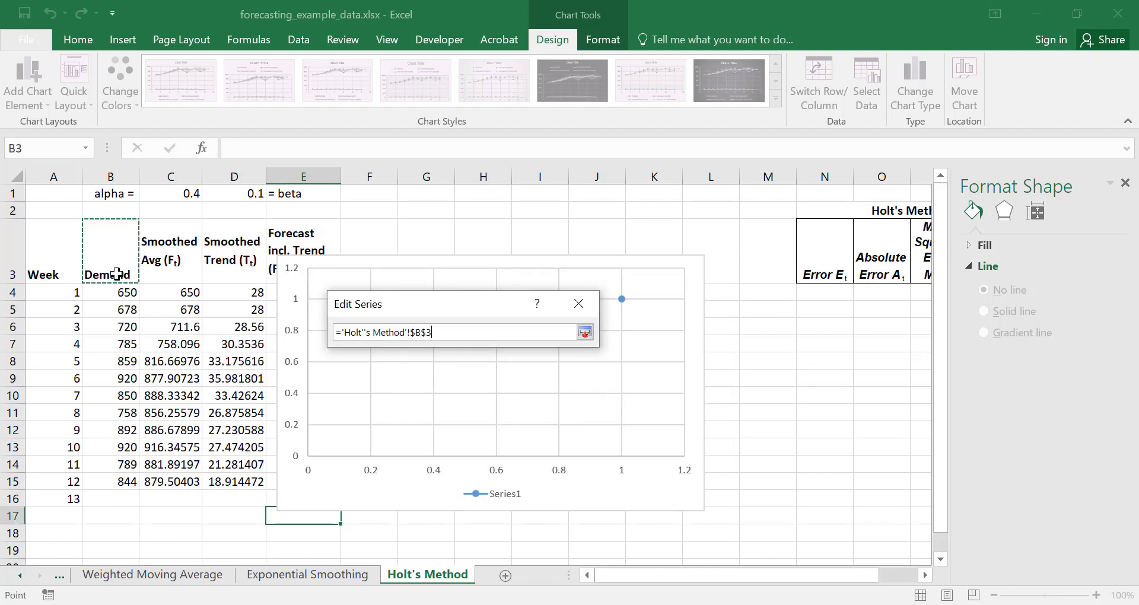
{"action": "left_click", "coordinate": [585, 332]}
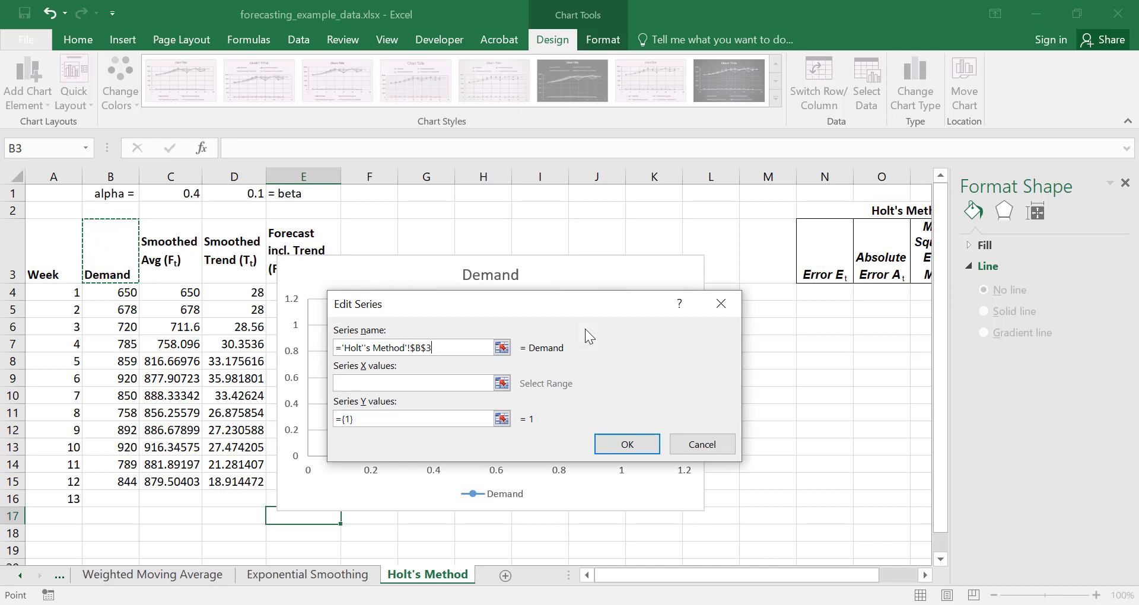
Set the Demand series' X values to the weeks in A4:A16.
{"action": "left_click", "coordinate": [501, 383]}
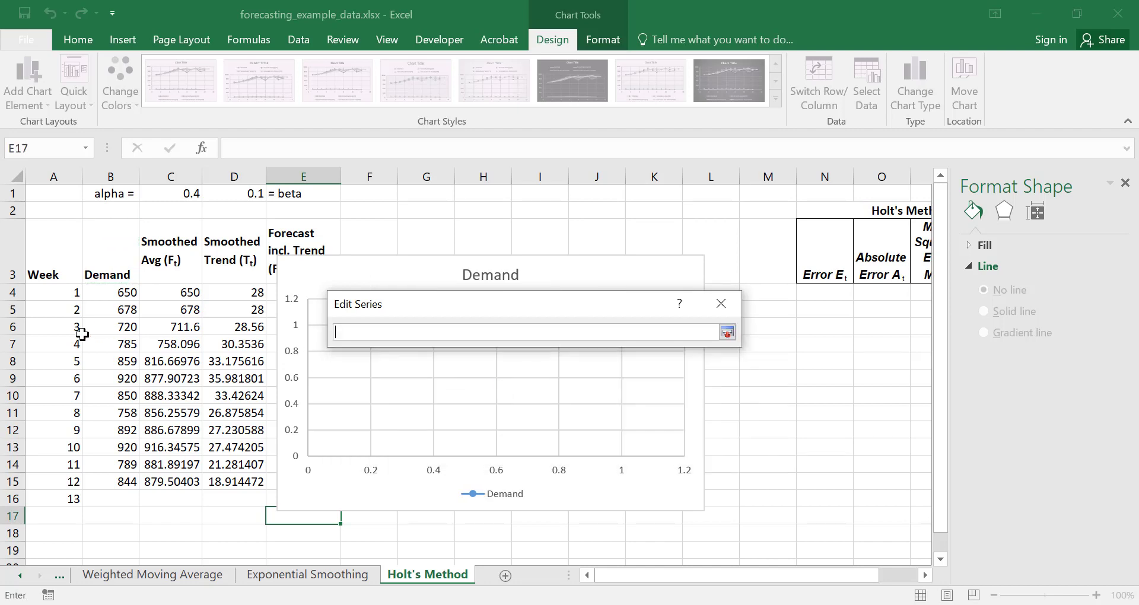
{"action": "left_click", "coordinate": [65, 299]}
{"action": "key", "text": "shift+Down"}
{"action": "key", "text": "shift+Down"}
{"action": "key", "text": "shift+Down"}
{"action": "key", "text": "shift+Down"}
{"action": "key", "text": "shift+Down"}
{"action": "key", "text": "shift+Down"}
{"action": "key", "text": "shift+Down"}
{"action": "key", "text": "shift+Down"}
{"action": "key", "text": "shift+Down"}
{"action": "key", "text": "shift+Down"}
{"action": "key", "text": "shift+Down"}
{"action": "key", "text": "shift+Down"}
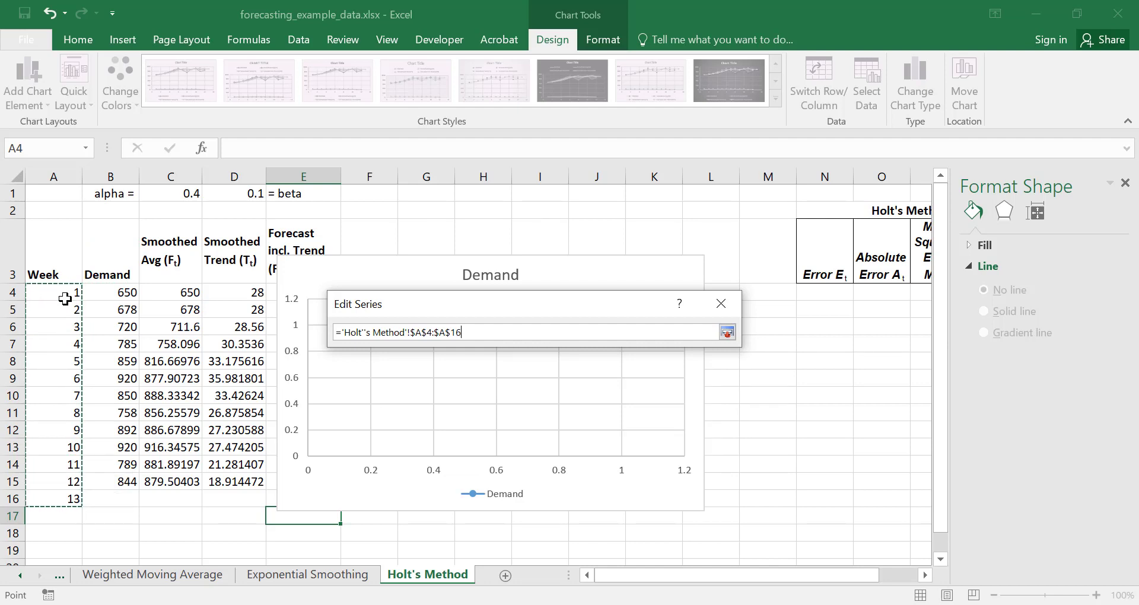
{"action": "key", "text": "Return"}
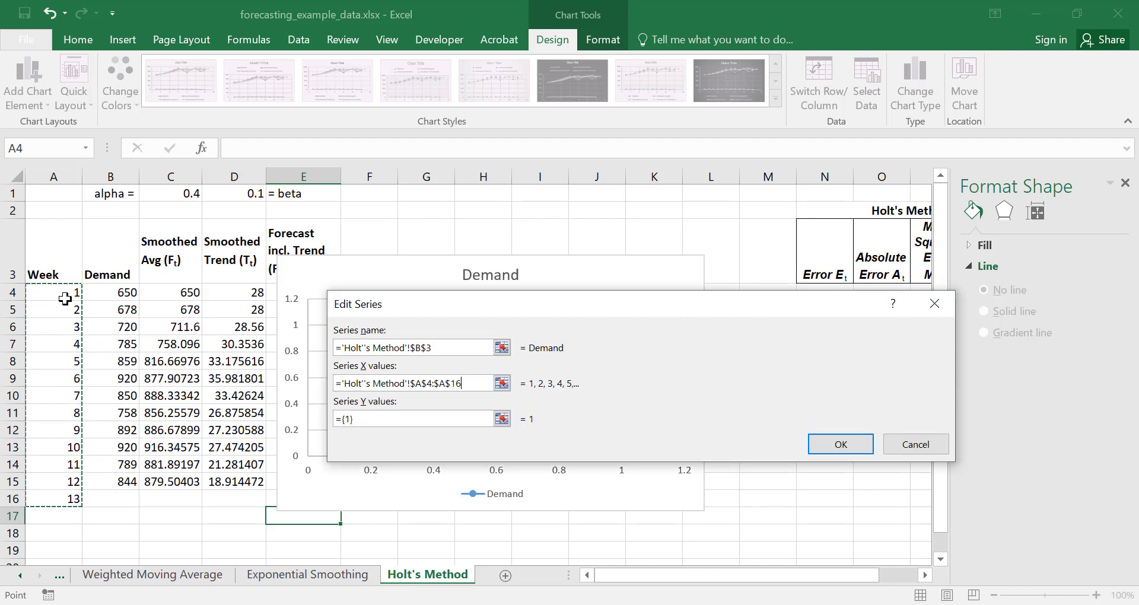
Set the Demand series' Y values to B4:B16 and accept the series.
{"action": "left_click", "coordinate": [501, 419]}
{"action": "left_click", "coordinate": [126, 296]}
{"action": "key", "text": "shift+Down"}
{"action": "key", "text": "shift+Down"}
{"action": "key", "text": "shift+Down"}
{"action": "key", "text": "shift+Down"}
{"action": "key", "text": "shift+Down"}
{"action": "key", "text": "shift+Down"}
{"action": "key", "text": "shift+Down"}
{"action": "key", "text": "shift+Down"}
{"action": "key", "text": "shift+Down"}
{"action": "key", "text": "shift+Down"}
{"action": "key", "text": "shift+Down"}
{"action": "key", "text": "shift+Down"}
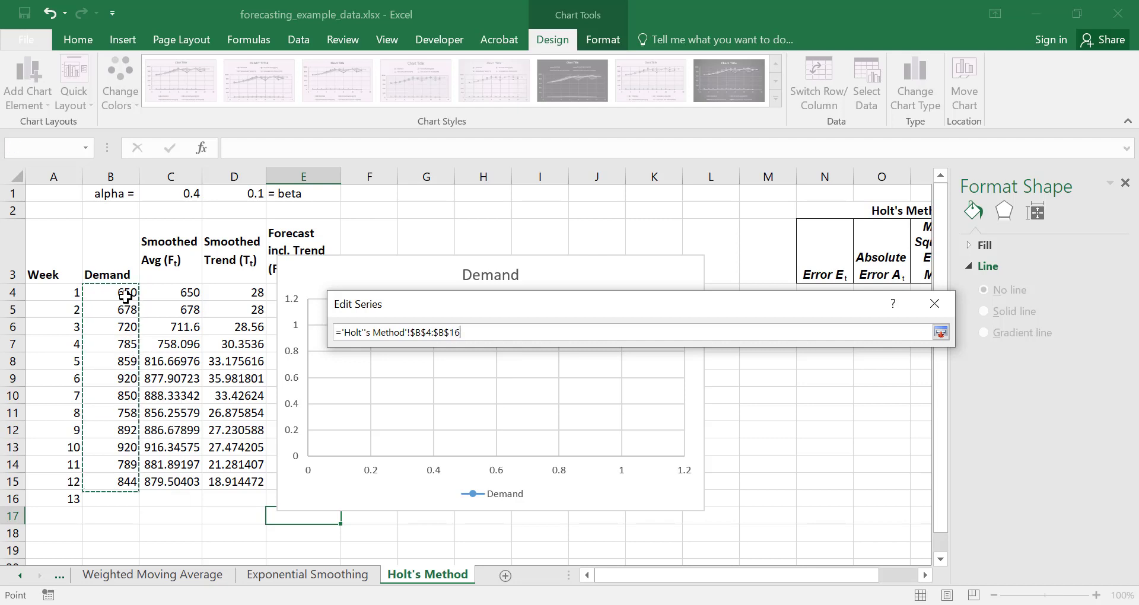
{"action": "key", "text": "Return"}
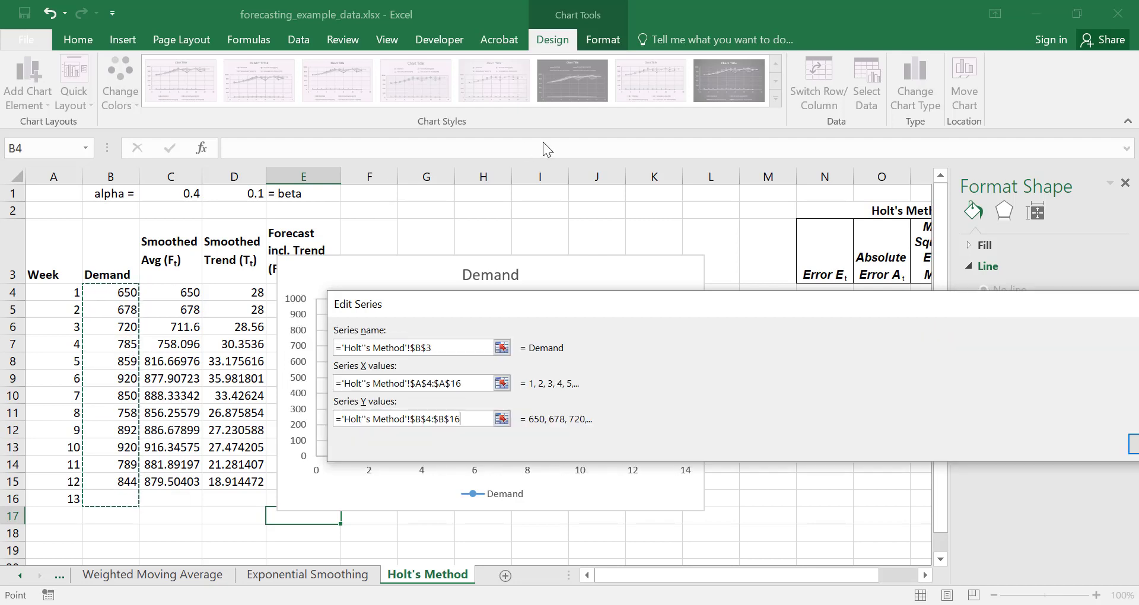
{"action": "key", "text": "Return"}
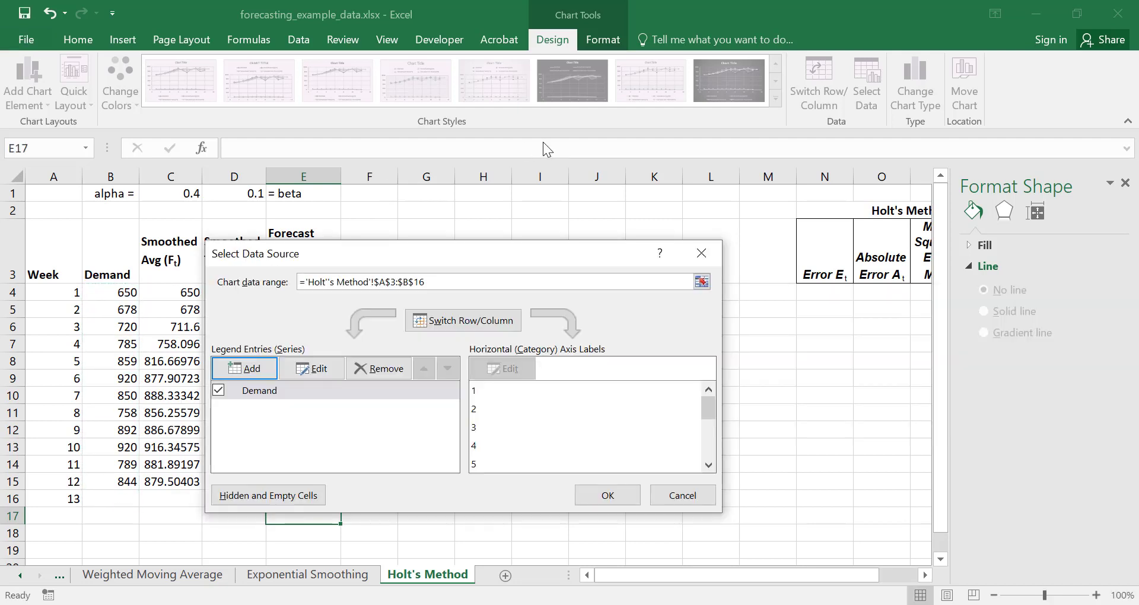
Add a second chart series named from the Forecast incl. Trend header in E3.
{"action": "left_click", "coordinate": [249, 368]}
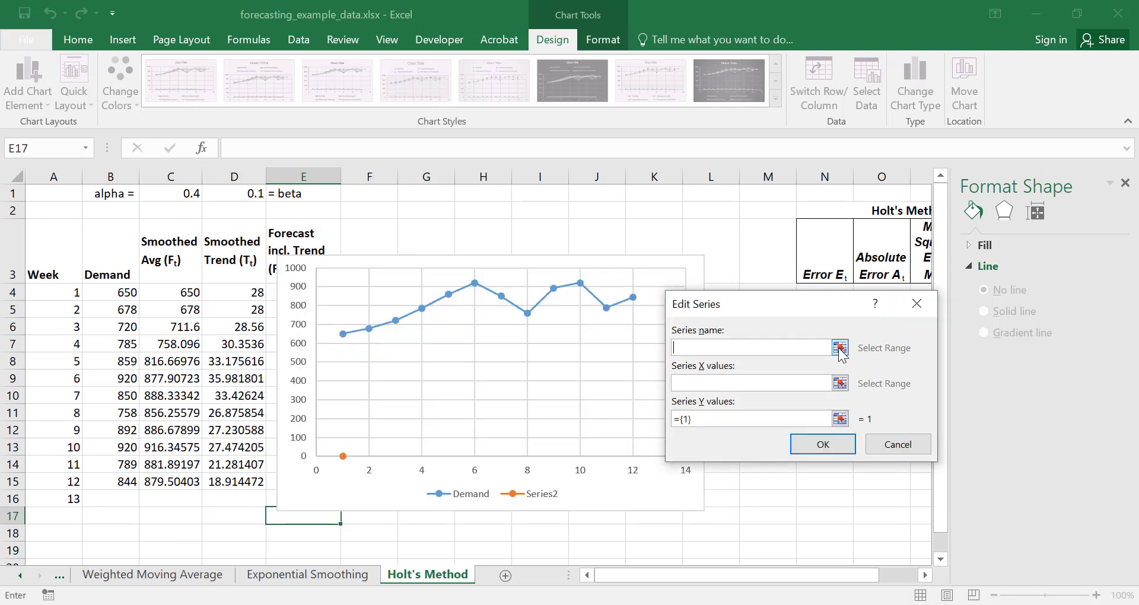
{"action": "left_click", "coordinate": [840, 348]}
{"action": "left_click", "coordinate": [302, 234]}
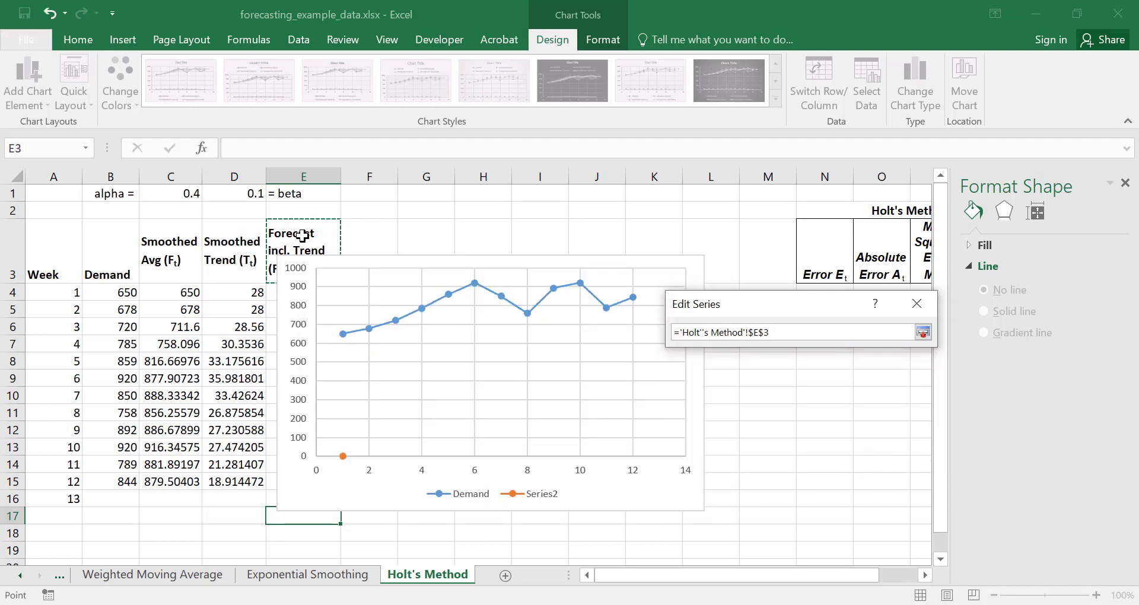
{"action": "left_click", "coordinate": [924, 333]}
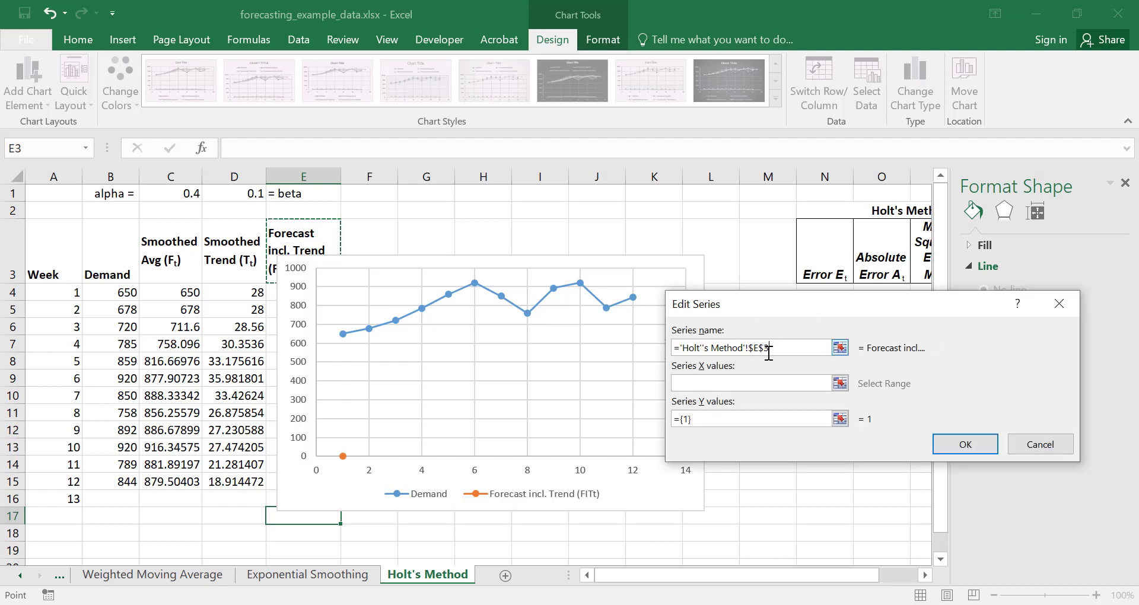
Set the forecast series' X values to the weeks in A4:A16.
{"action": "left_click", "coordinate": [840, 383]}
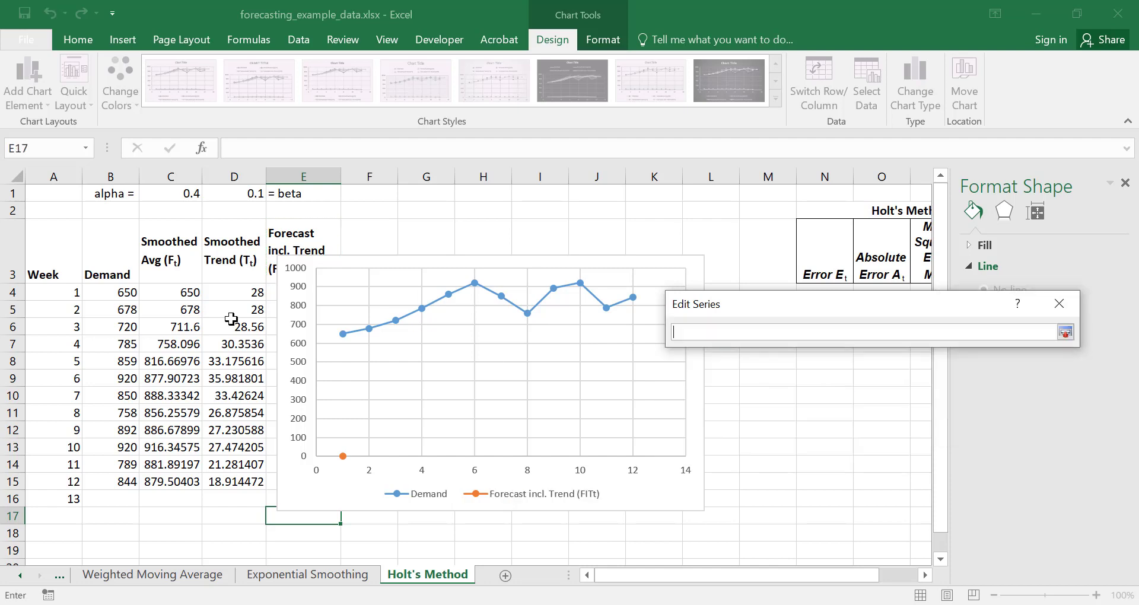
{"action": "left_click", "coordinate": [51, 285]}
{"action": "key", "text": "shift+Down"}
{"action": "key", "text": "shift+Down"}
{"action": "key", "text": "shift+Down"}
{"action": "key", "text": "shift+Down"}
{"action": "key", "text": "shift+Down"}
{"action": "key", "text": "shift+Down"}
{"action": "key", "text": "shift+Down"}
{"action": "key", "text": "shift+Down"}
{"action": "key", "text": "shift+Down"}
{"action": "key", "text": "shift+Down"}
{"action": "key", "text": "shift+Down"}
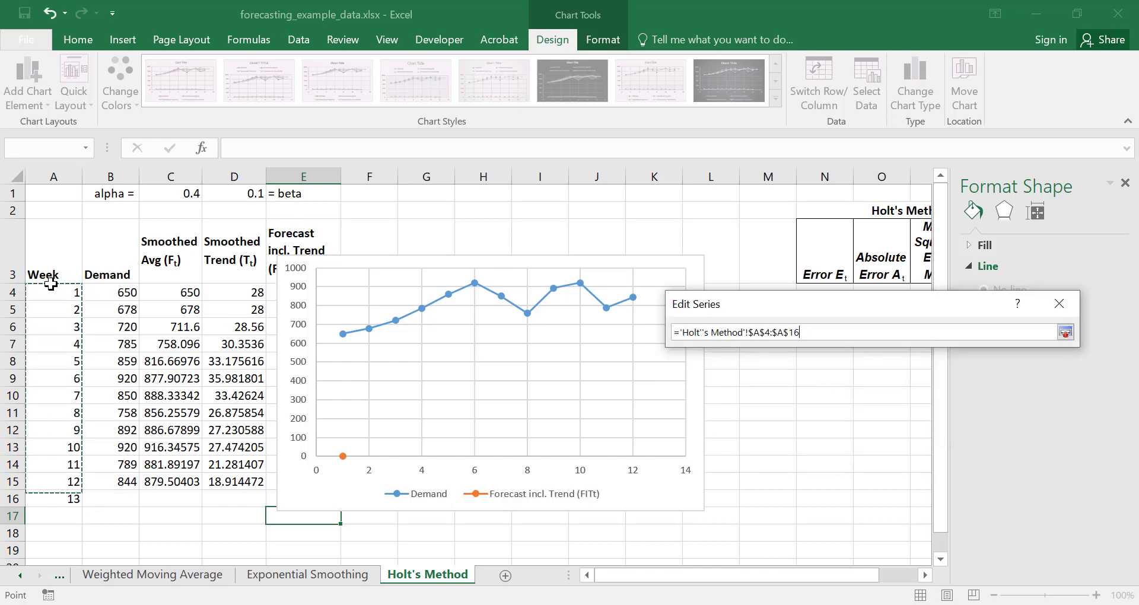
{"action": "key", "text": "Return"}
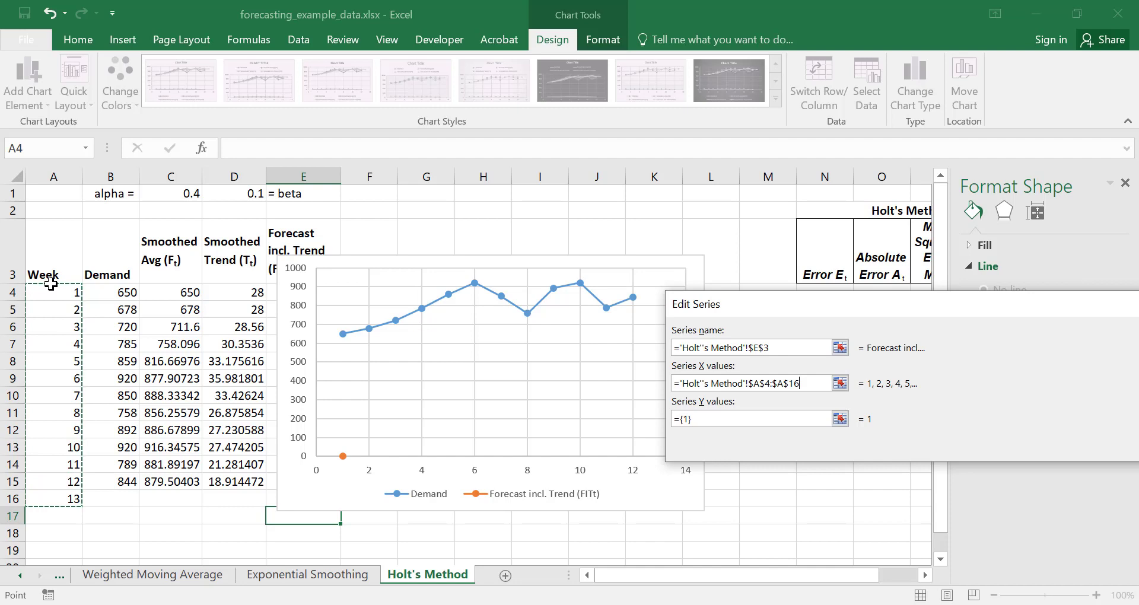
Set the forecast series' Y values to E4:E16 and accept the series.
{"action": "left_click", "coordinate": [841, 419]}
{"action": "left_click", "coordinate": [841, 419]}
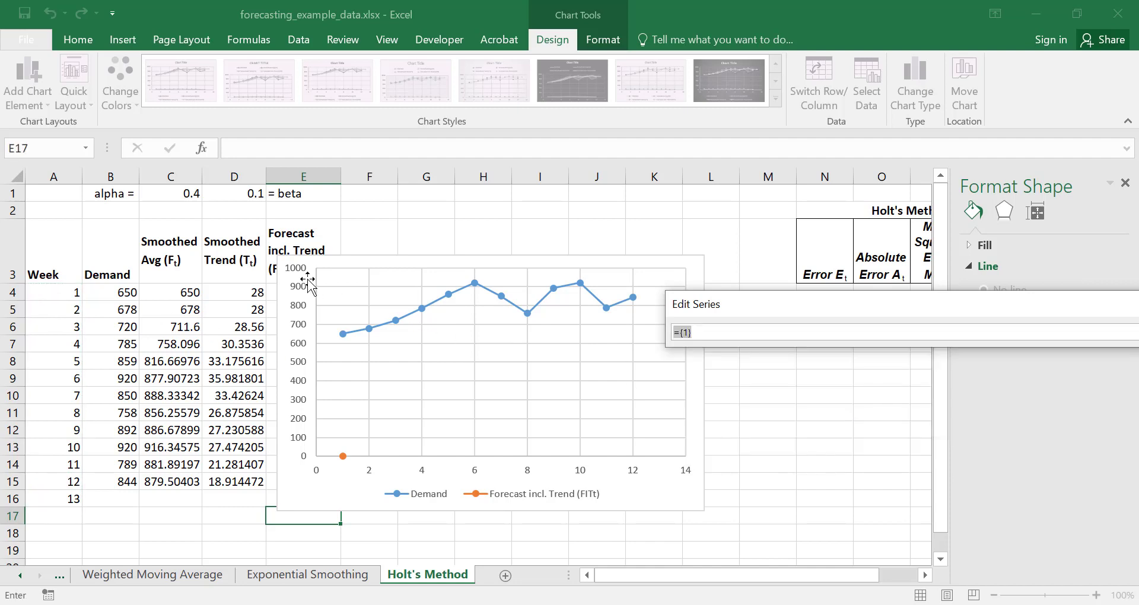
{"action": "left_click", "coordinate": [271, 289]}
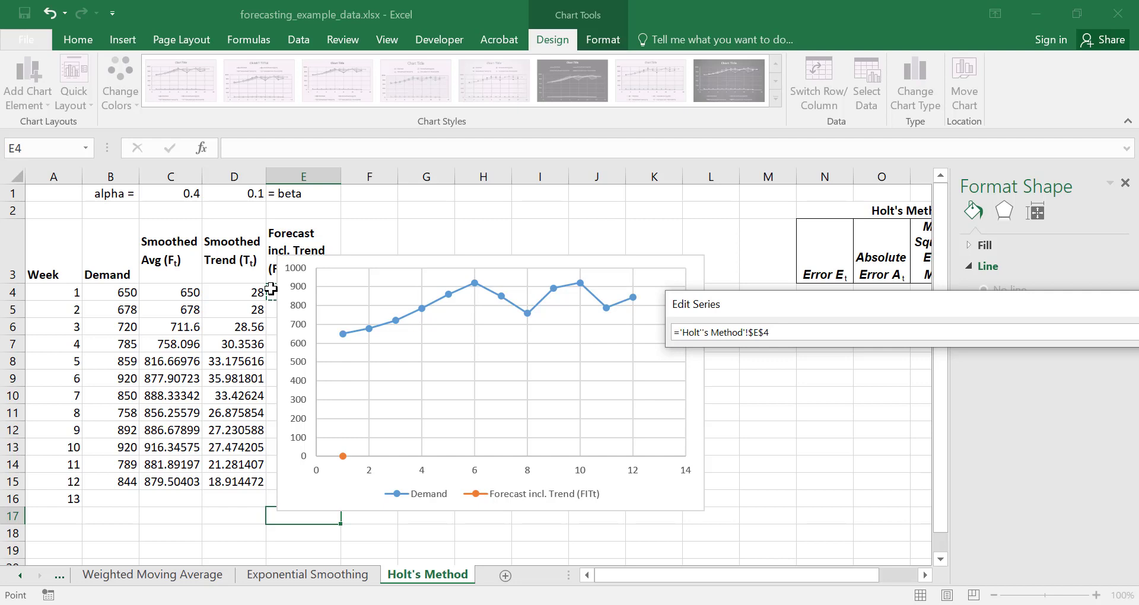
{"action": "key", "text": "shift+Down"}
{"action": "key", "text": "shift+Down"}
{"action": "key", "text": "shift+Down"}
{"action": "key", "text": "shift+Down"}
{"action": "key", "text": "shift+Down"}
{"action": "key", "text": "shift+Down"}
{"action": "key", "text": "shift+Down"}
{"action": "key", "text": "Return"}
{"action": "key", "text": "Return"}
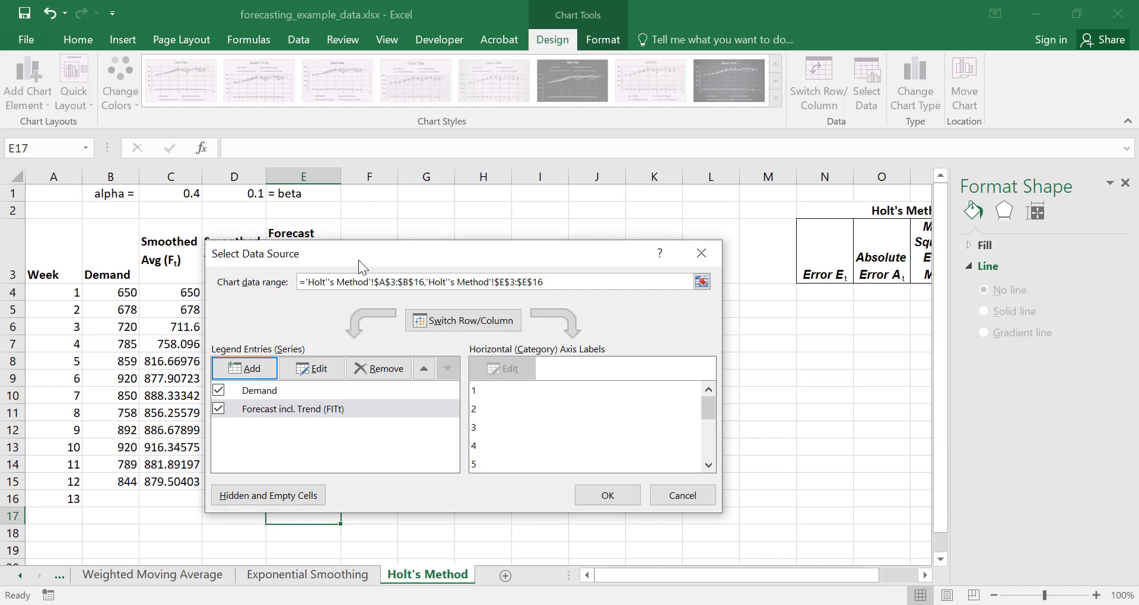
Accept the chart's data source and move the chart beside the forecast column so it no longer covers the table.
{"action": "left_click_drag", "start_coordinate": [376, 252], "coordinate": [526, 230]}
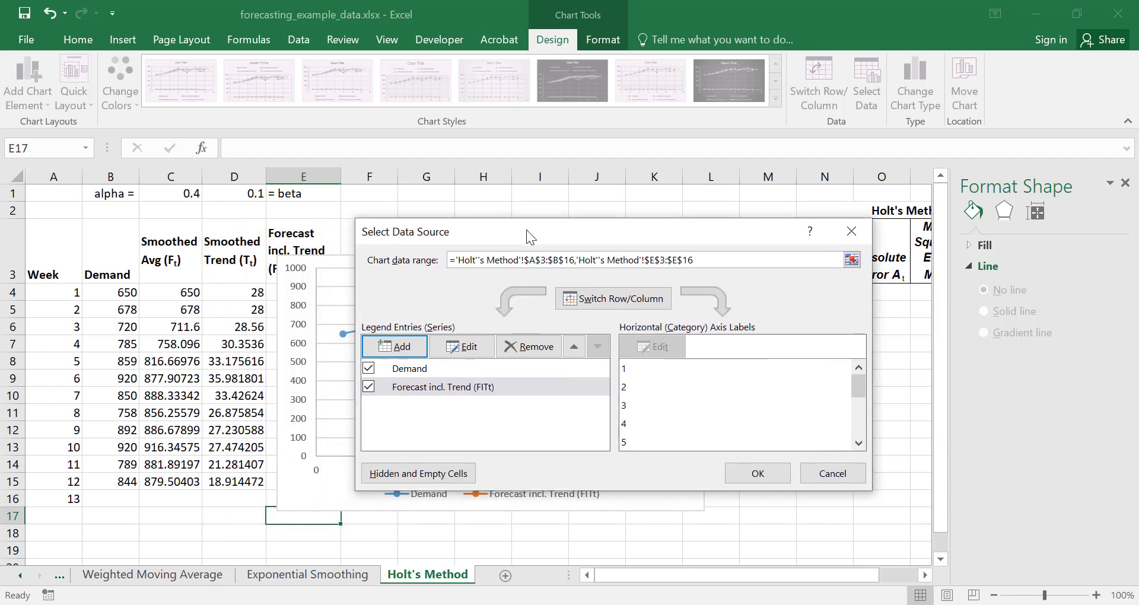
{"action": "left_click", "coordinate": [758, 473]}
{"action": "left_click", "coordinate": [508, 262]}
{"action": "left_click_drag", "start_coordinate": [511, 265], "coordinate": [609, 248]}
Set the minimum bound of the chart's vertical axis to 600.
{"action": "left_click", "coordinate": [380, 298]}
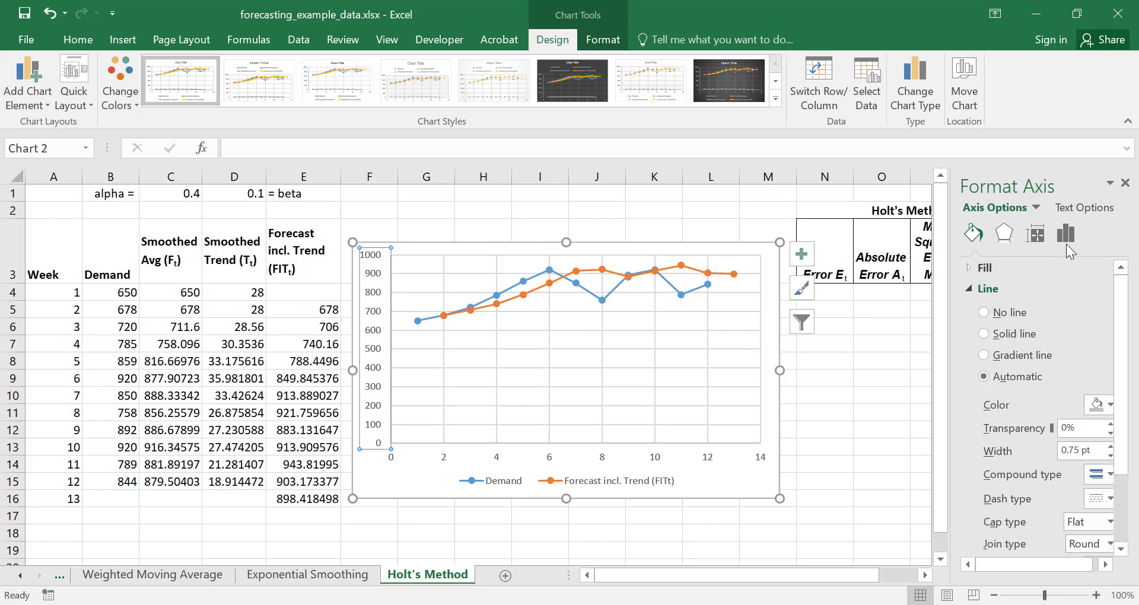
{"action": "left_click", "coordinate": [1067, 238]}
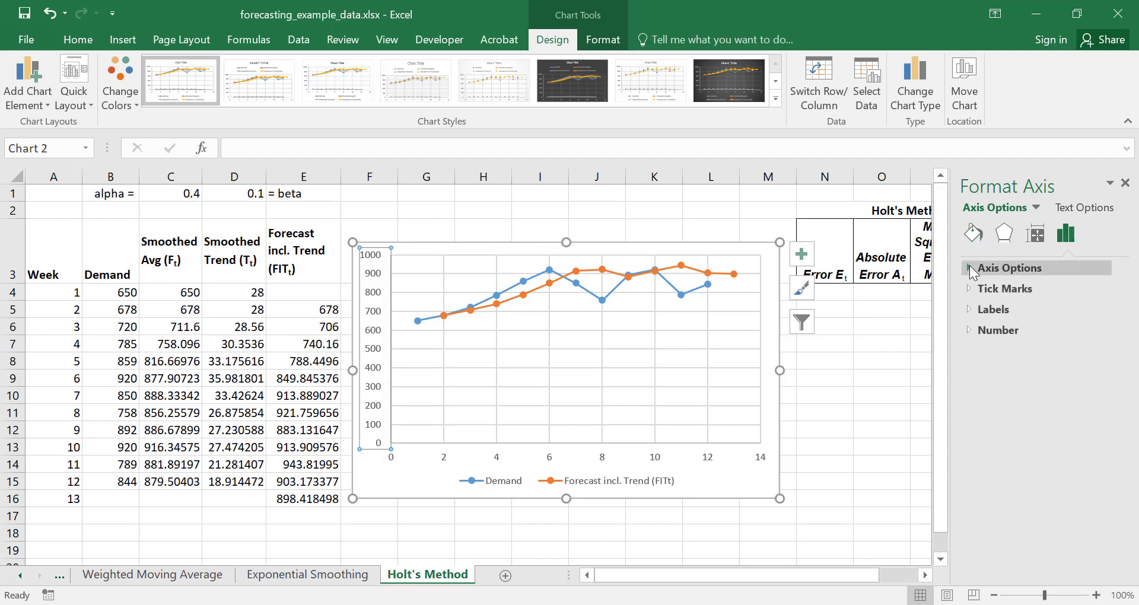
{"action": "left_click", "coordinate": [972, 270]}
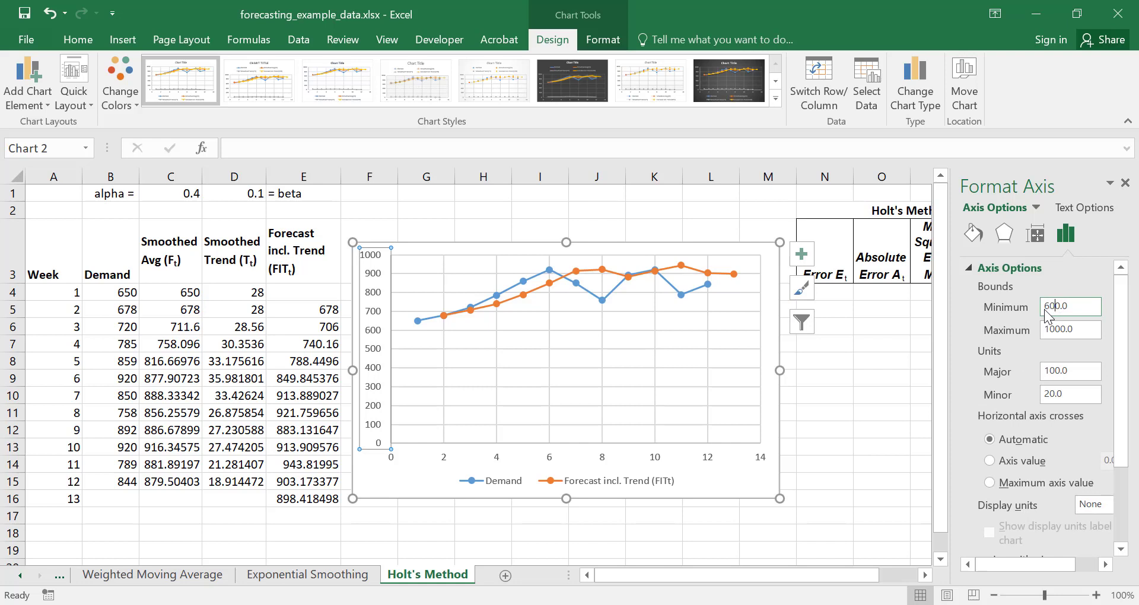
{"action": "key", "text": "Return"}
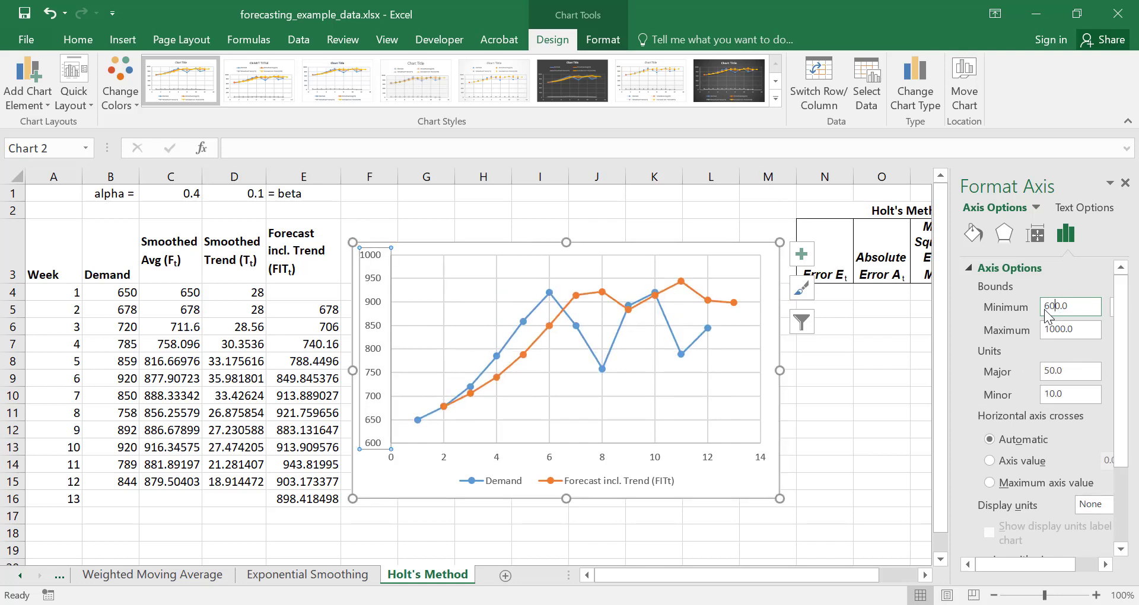
Place the chart legend on the right side of the plot.
{"action": "left_click", "coordinate": [36, 95]}
{"action": "mouse_move", "coordinate": [95, 275]}
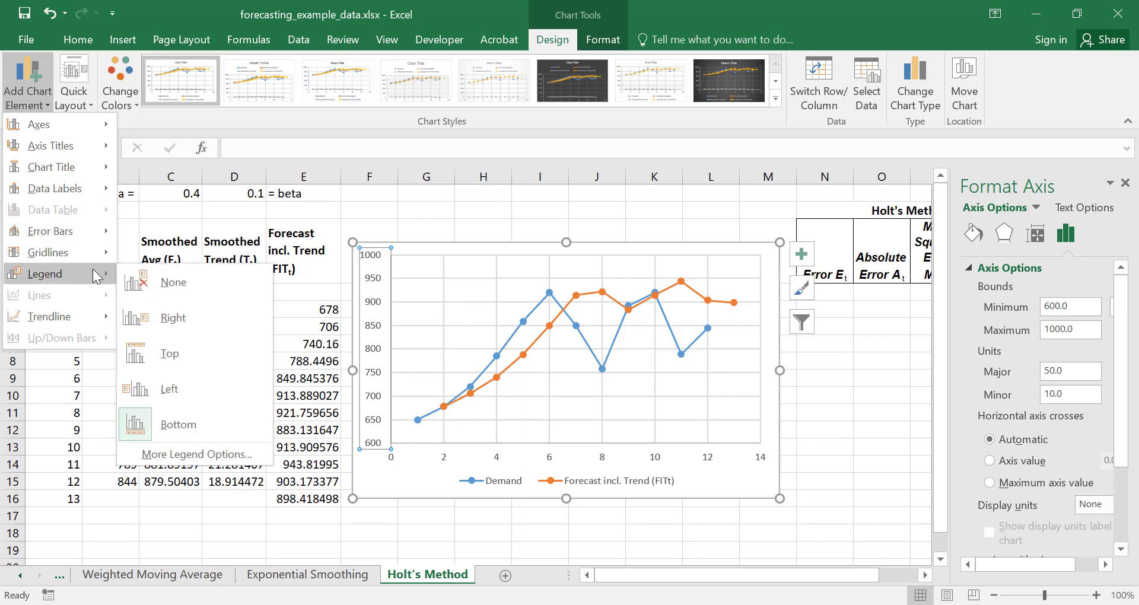
{"action": "left_click", "coordinate": [153, 317]}
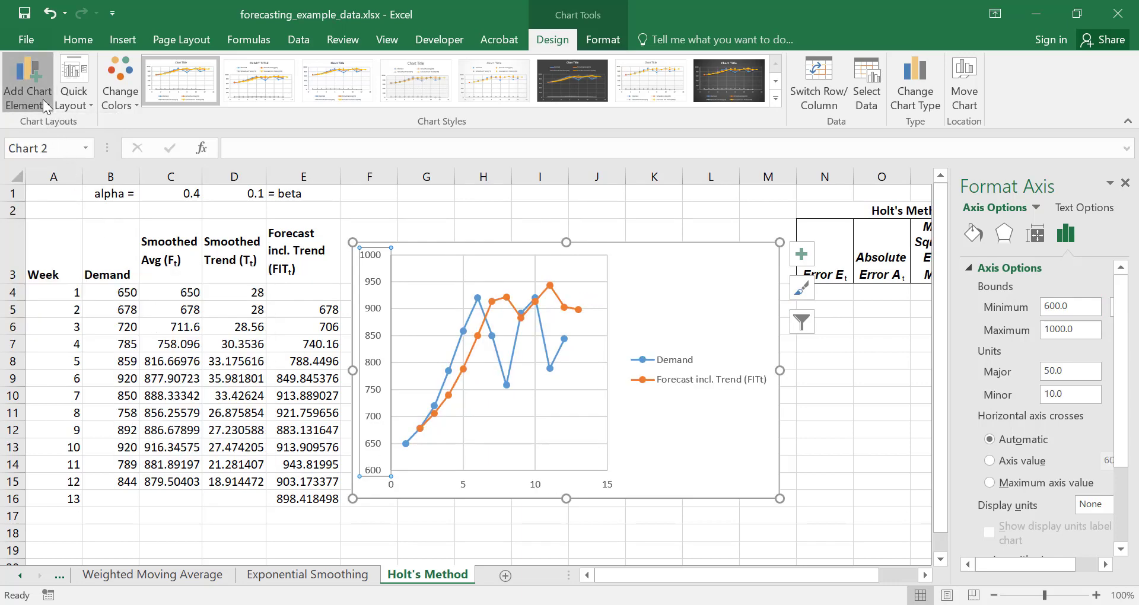
Add a primary horizontal and a primary vertical axis title to the chart.
{"action": "left_click", "coordinate": [27, 89]}
{"action": "mouse_move", "coordinate": [69, 154]}
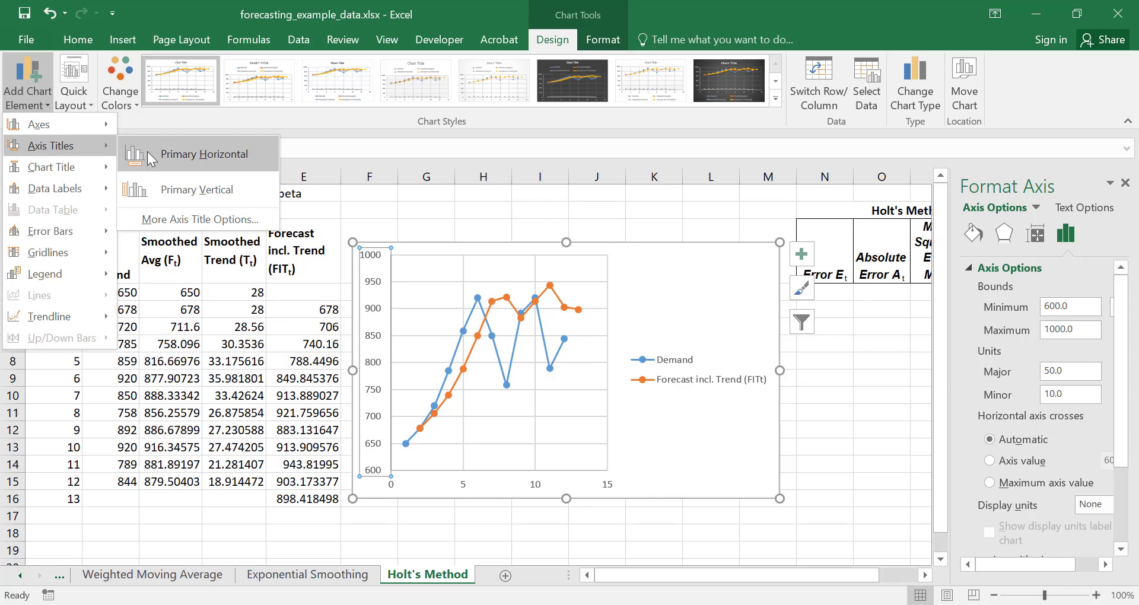
{"action": "left_click", "coordinate": [178, 154]}
{"action": "left_click", "coordinate": [47, 110]}
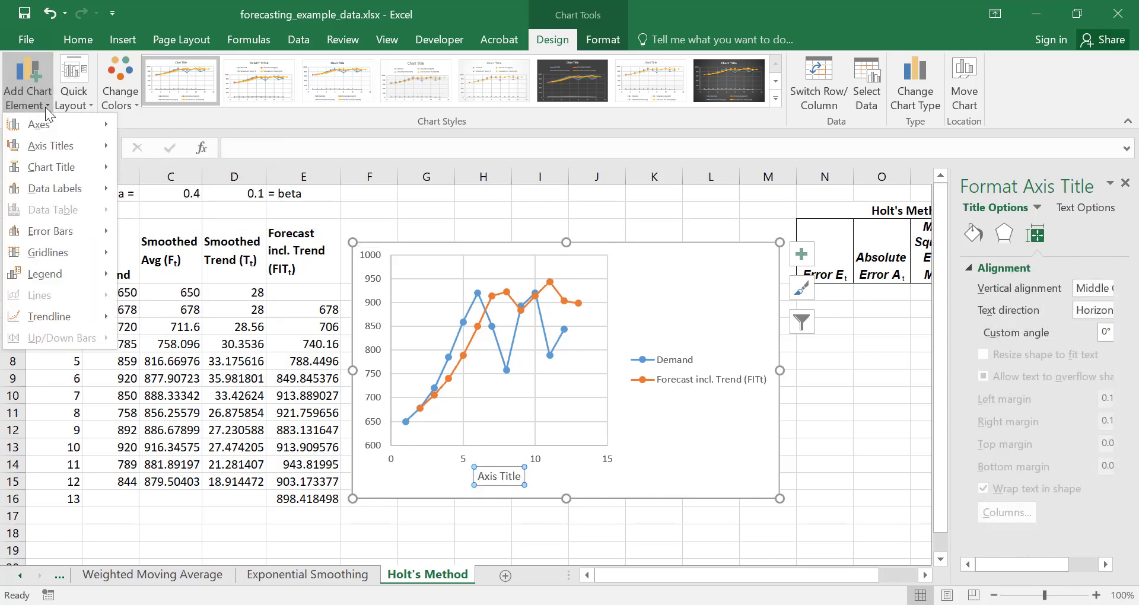
{"action": "mouse_move", "coordinate": [63, 147]}
{"action": "left_click", "coordinate": [152, 187]}
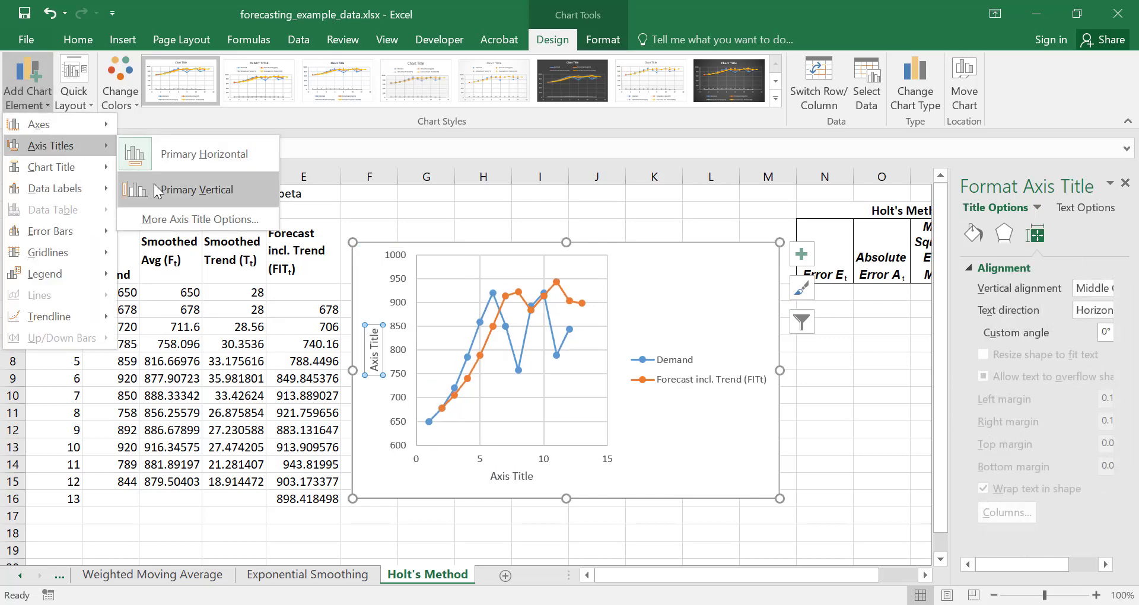
Name the horizontal axis title Week and the vertical axis title Demand Forecast.
{"action": "double_click", "coordinate": [517, 477]}
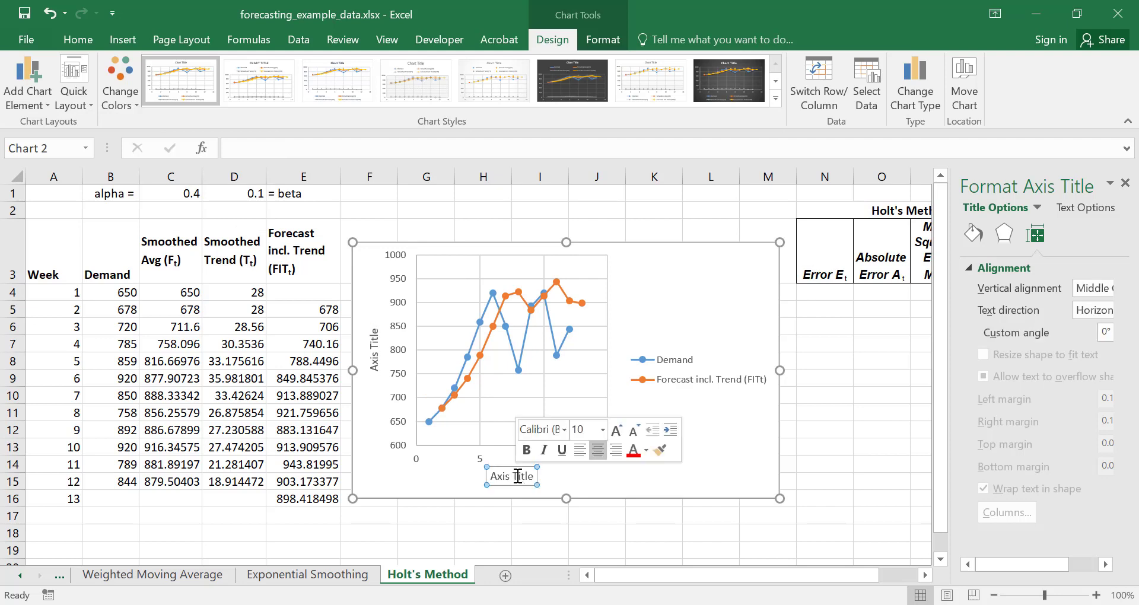
{"action": "left_click", "coordinate": [517, 477]}
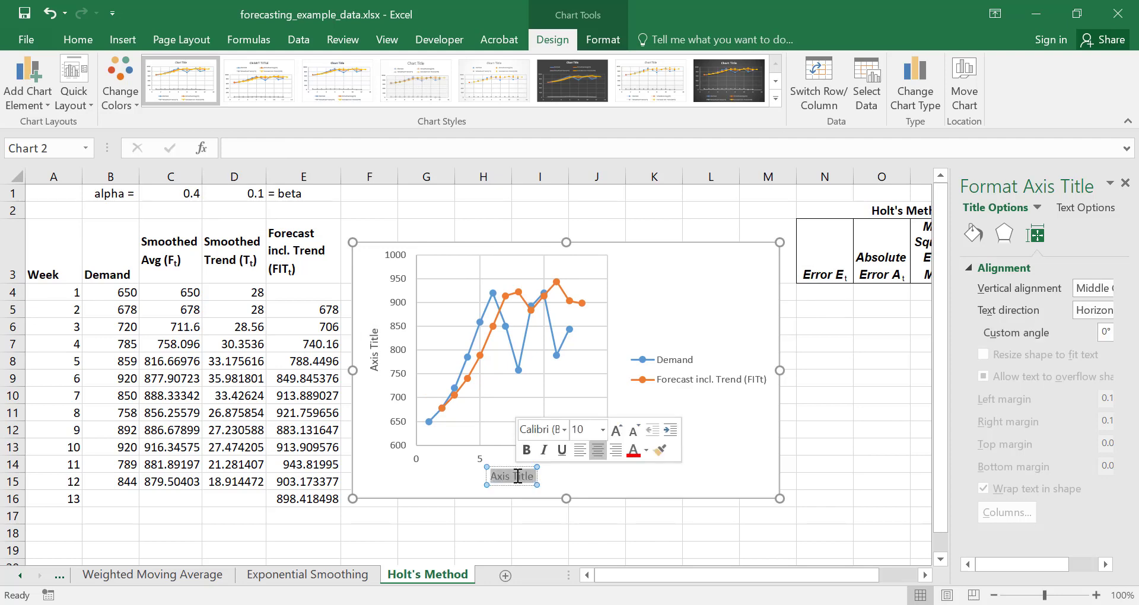
{"action": "type", "text": "Week"}
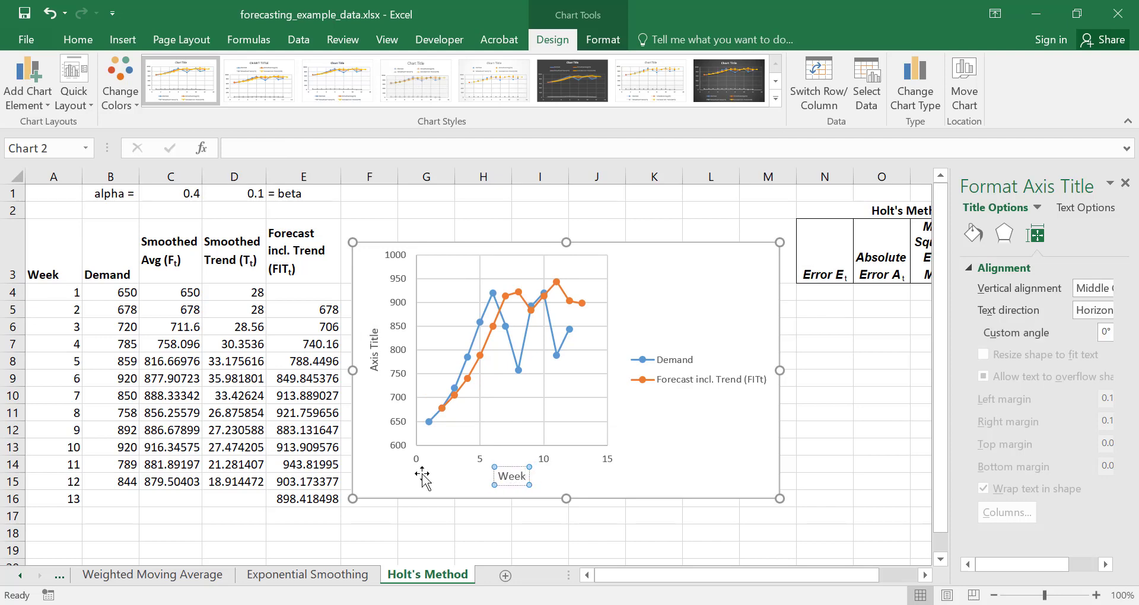
{"action": "left_click", "coordinate": [415, 477]}
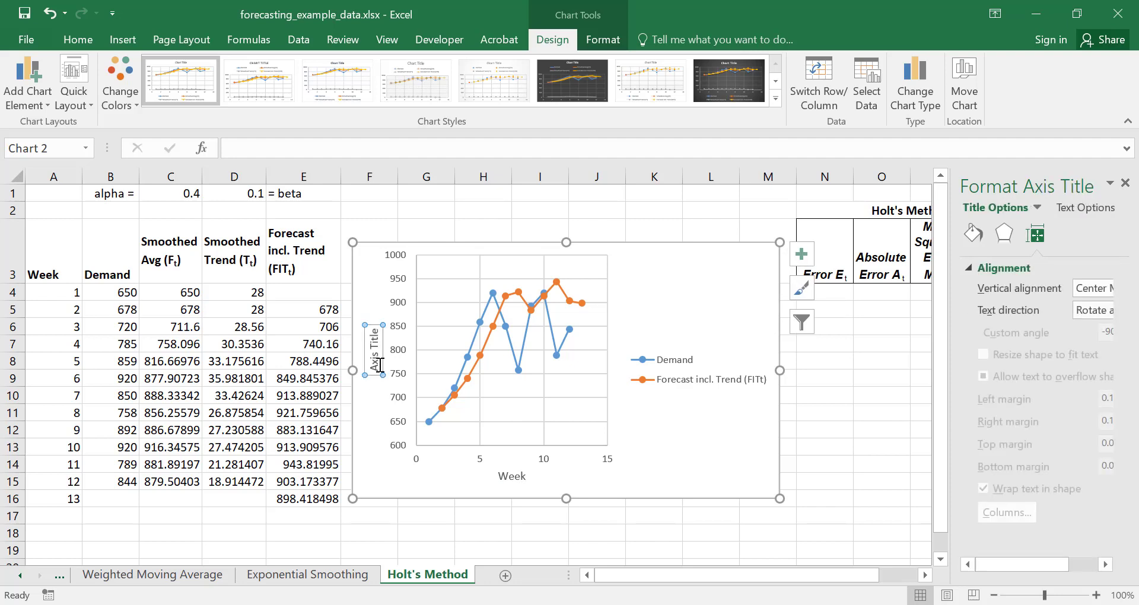
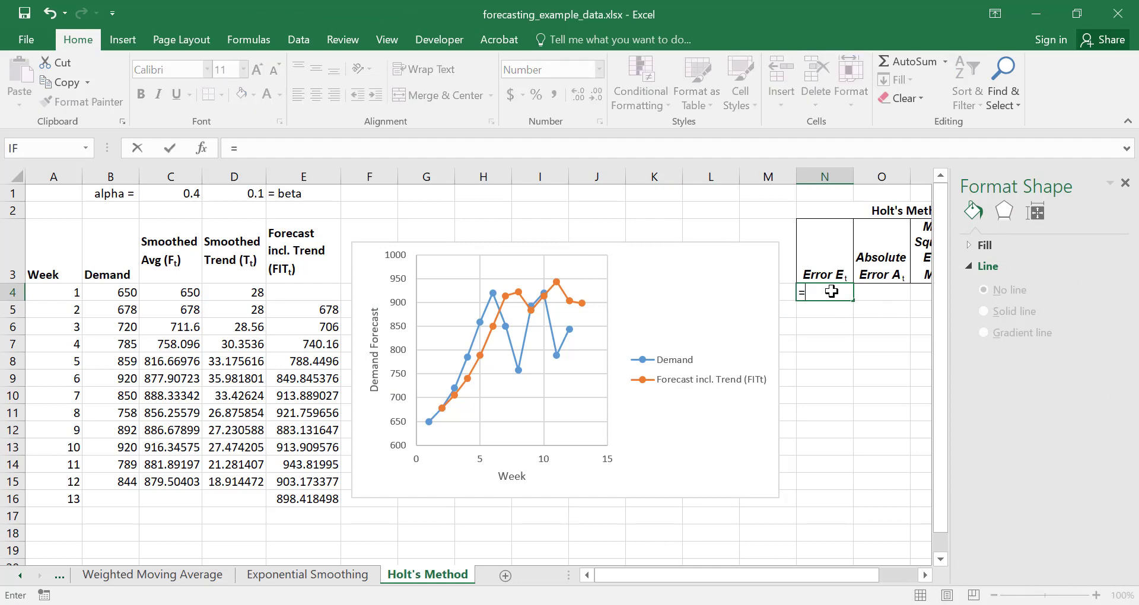
{"action": "left_click", "coordinate": [111, 293]}
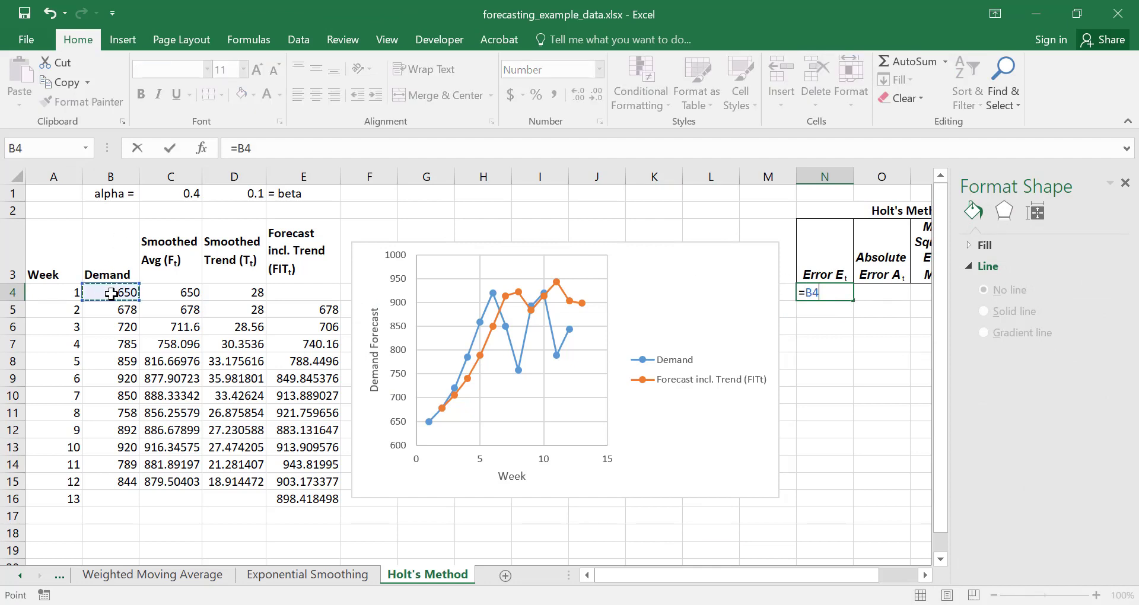
{"action": "type", "text": "-"}
{"action": "key", "text": "Escape"}
Enter the week 2 forecast error in N5 as demand minus forecast, =B5-E5.
{"action": "key", "text": "Down"}
{"action": "type", "text": "="}
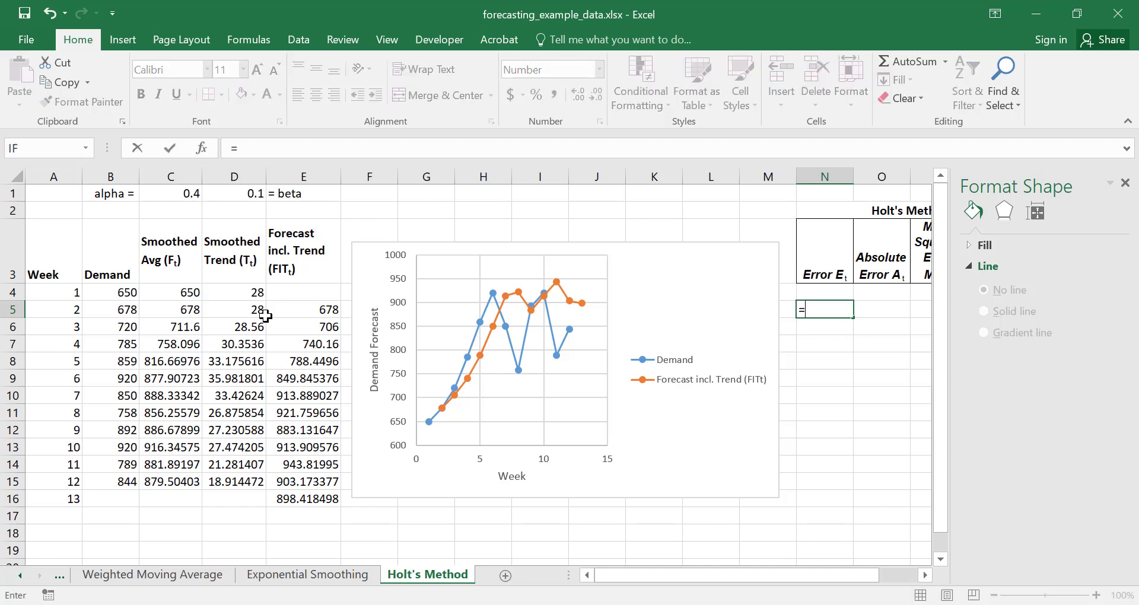
{"action": "left_click", "coordinate": [115, 303]}
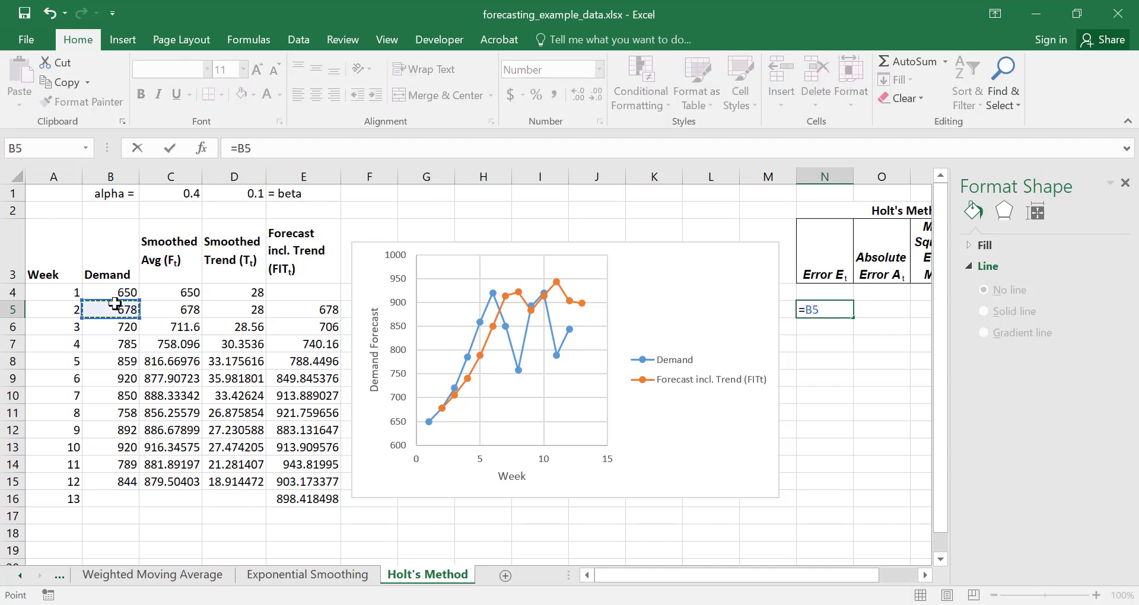
{"action": "type", "text": "-"}
{"action": "left_click", "coordinate": [303, 309]}
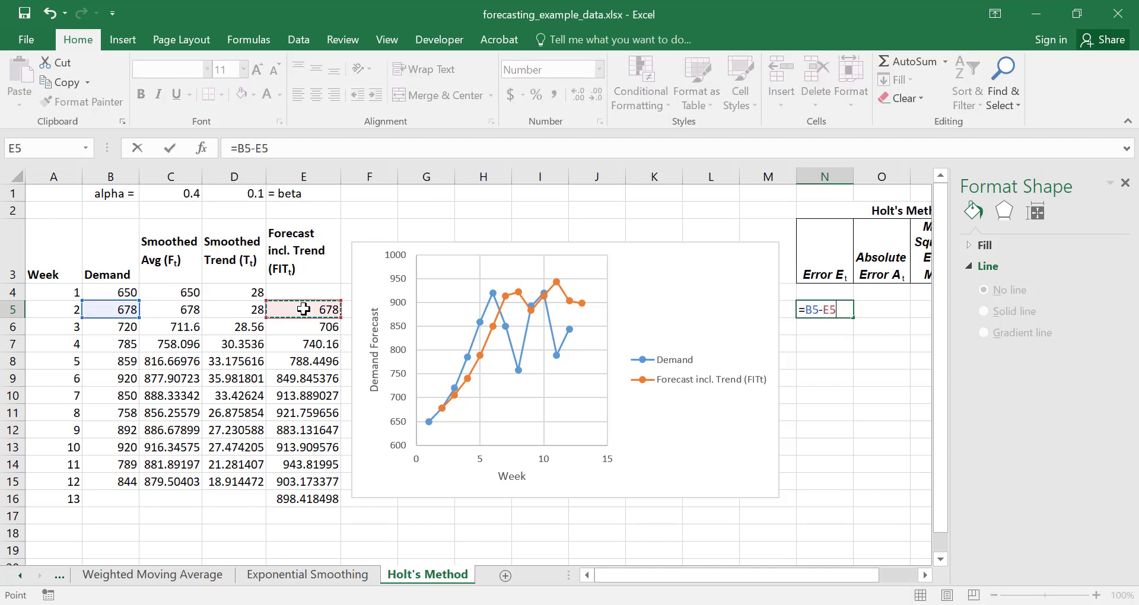
{"action": "key", "text": "Return"}
Enter the absolute error for week 2 in O5 as =ABS(N5).
{"action": "key", "text": "Up"}
{"action": "key", "text": "Right"}
{"action": "type", "text": "=abs("}
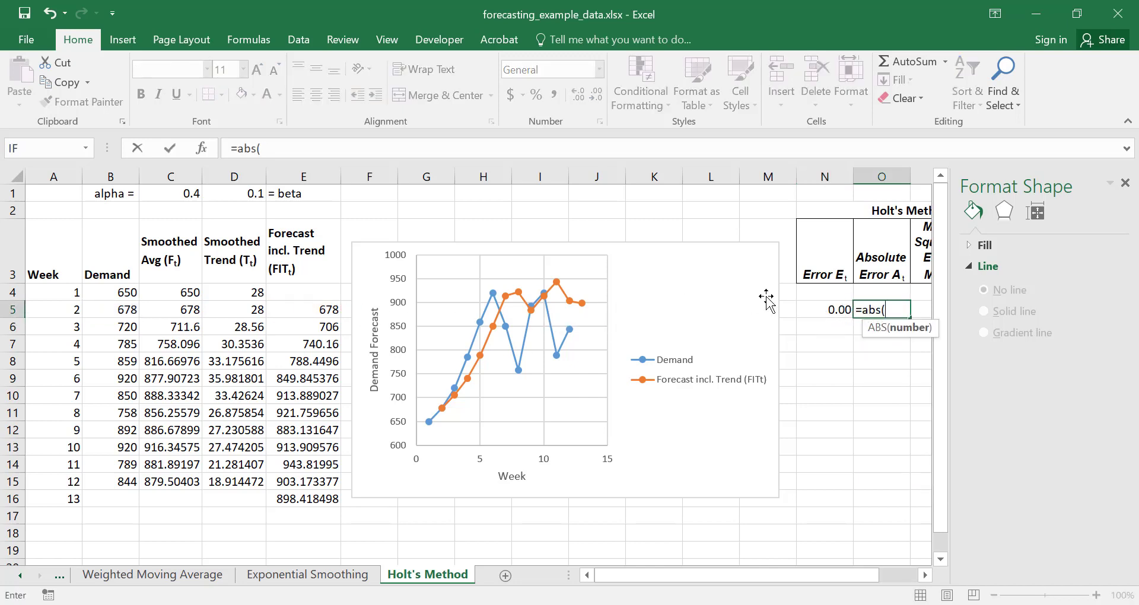
{"action": "left_click", "coordinate": [822, 310]}
{"action": "type", "text": ")"}
{"action": "key", "text": "ctrl+Return"}
{"action": "left_click", "coordinate": [825, 310], "text": "shift"}
Enter the running mean squared error in P5 as =SUMSQ($N$5:N5)/(A5-1).
{"action": "key", "text": "Right"}
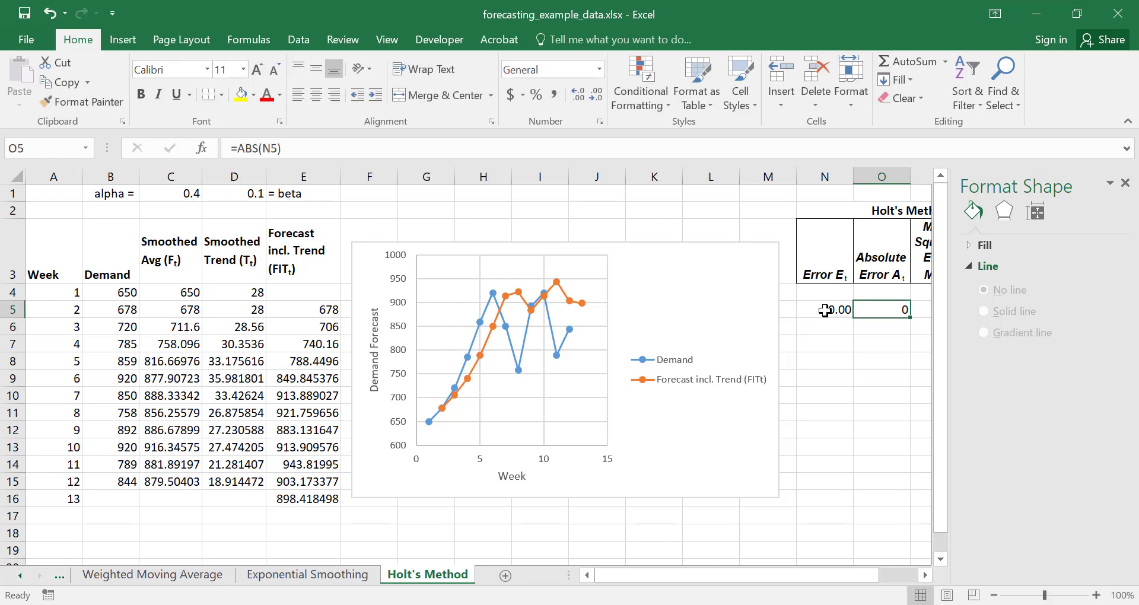
{"action": "type", "text": "="}
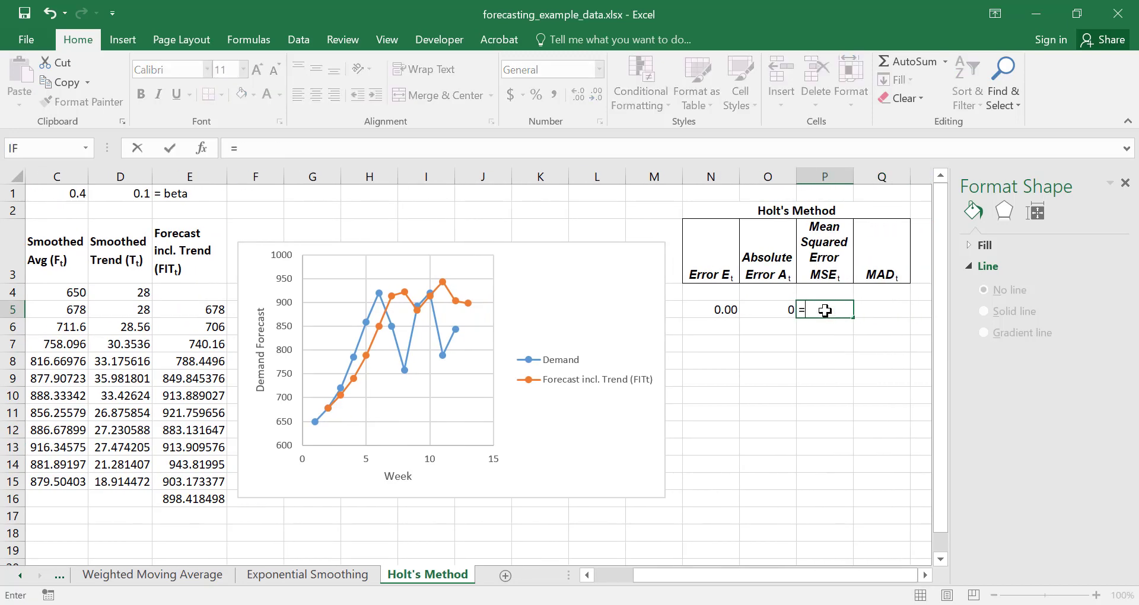
{"action": "type", "text": "SUMSQ("}
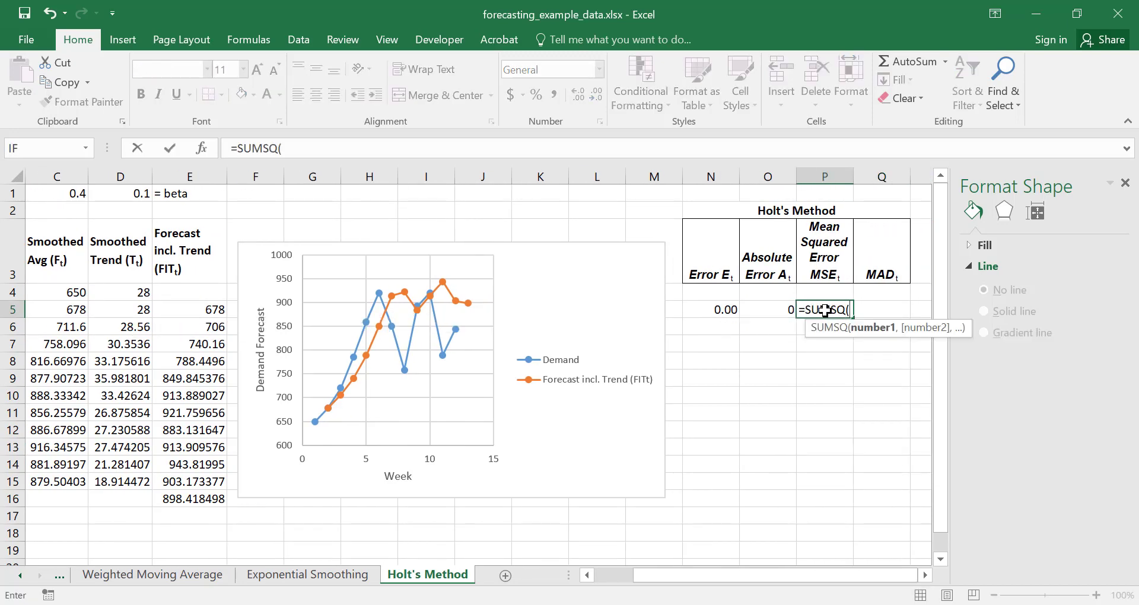
{"action": "left_click", "coordinate": [721, 305]}
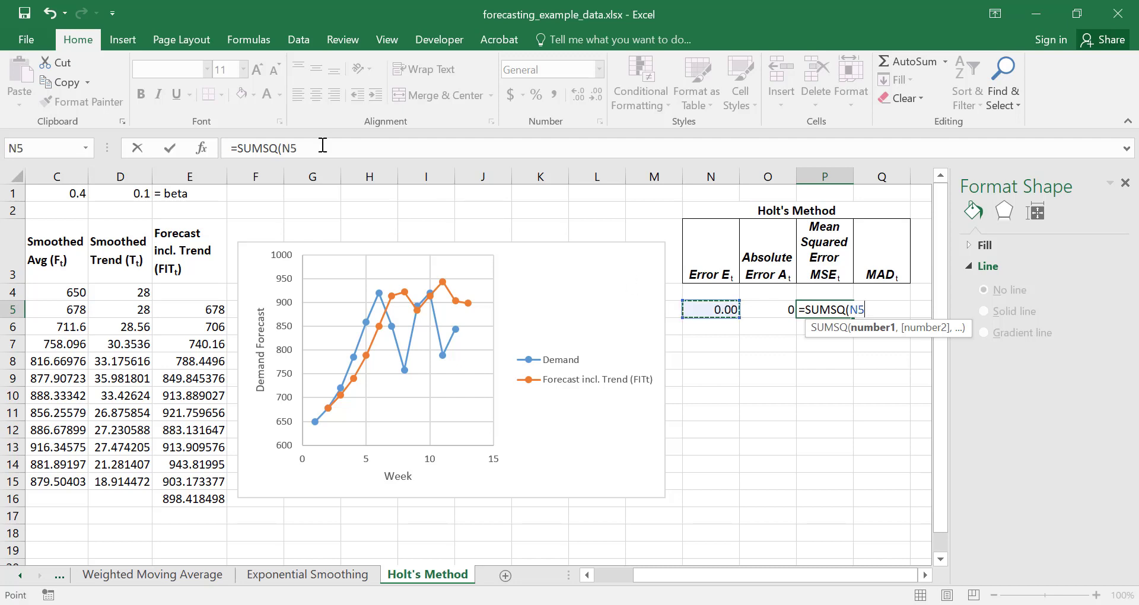
{"action": "left_click", "coordinate": [283, 152]}
{"action": "key", "text": "F4"}
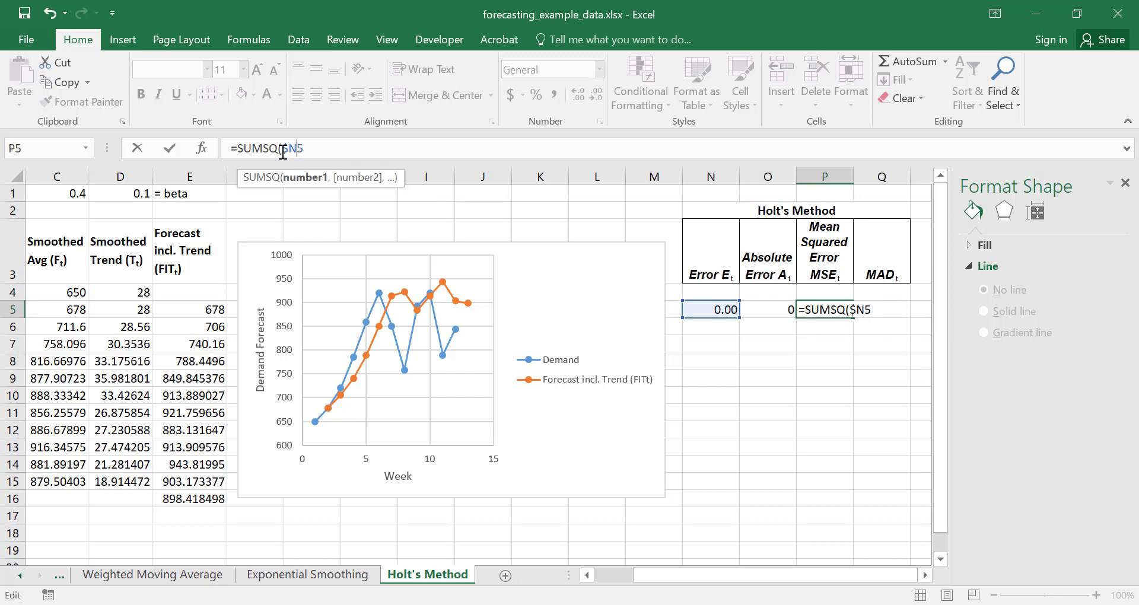
{"action": "type", "text": ":N5)/"}
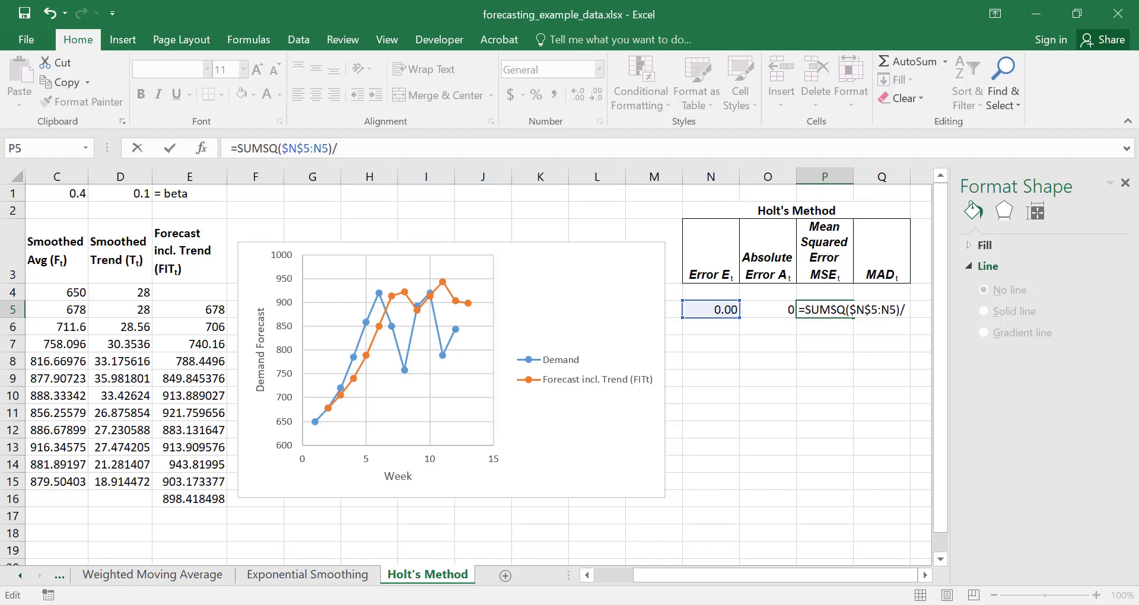
{"action": "left_click", "coordinate": [601, 578]}
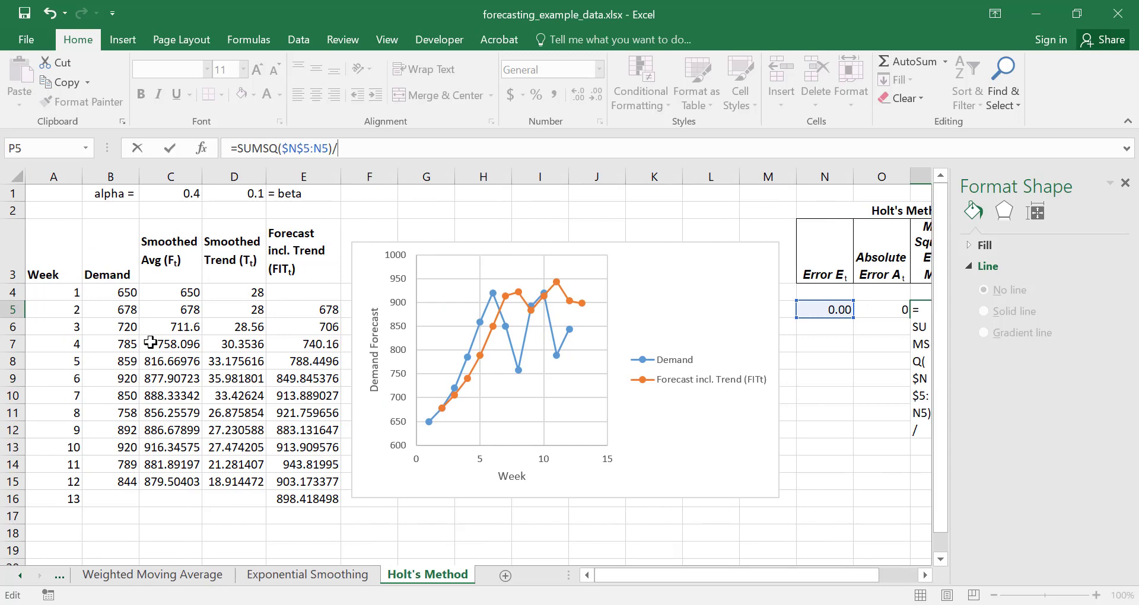
{"action": "left_click", "coordinate": [68, 310]}
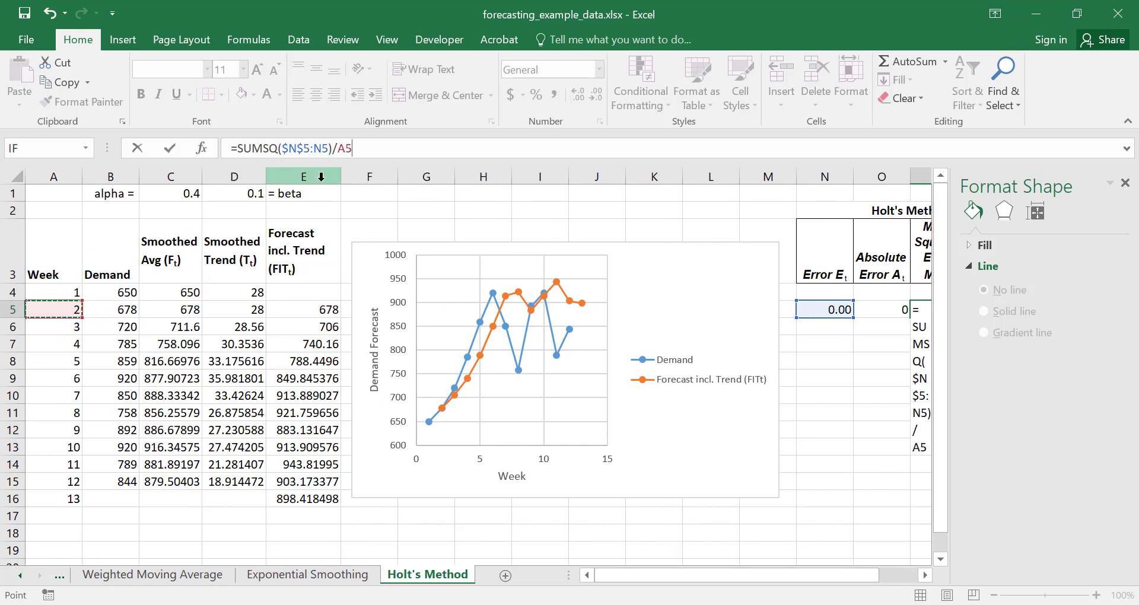
{"action": "type", "text": "-1"}
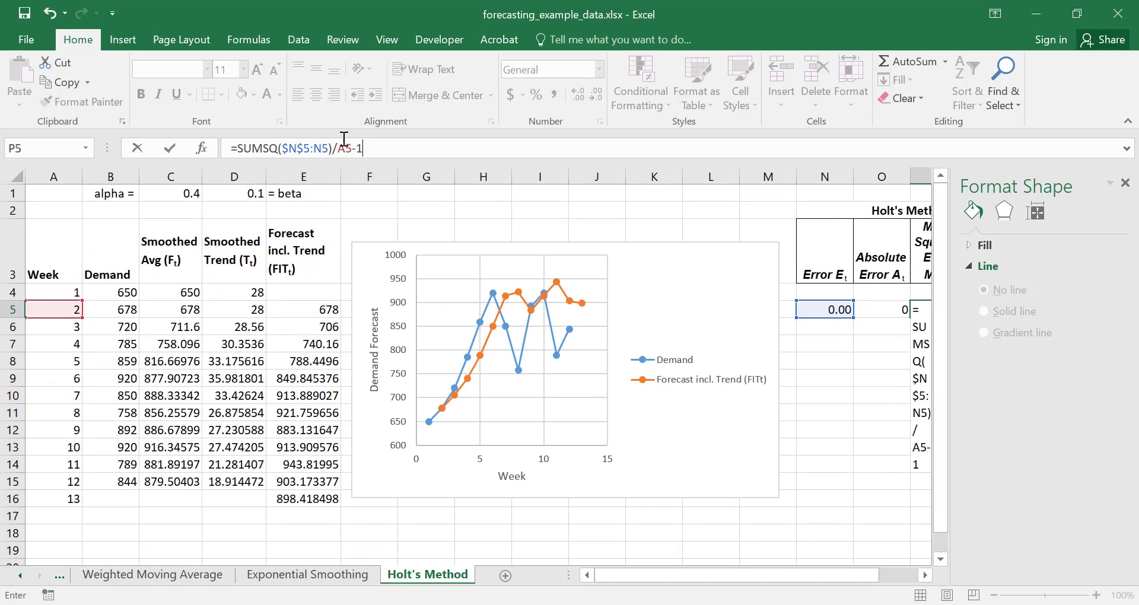
{"action": "type", "text": "("}
{"action": "key", "text": "Tab"}
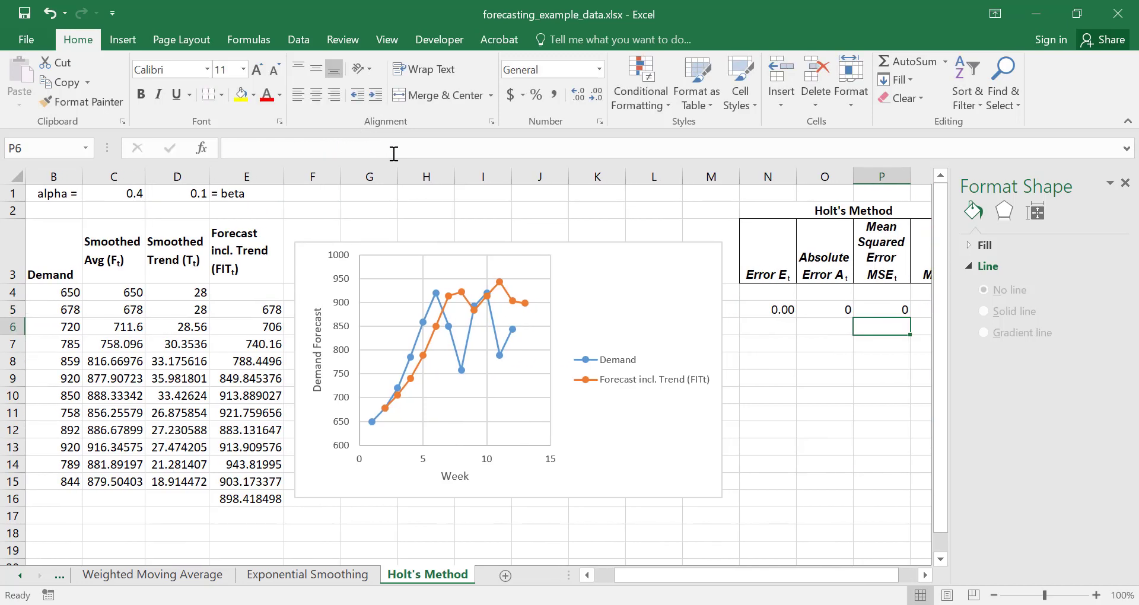
Enter the running mean absolute deviation in Q5 as =AVERAGE($O$5:O5).
{"action": "type", "text": "="}
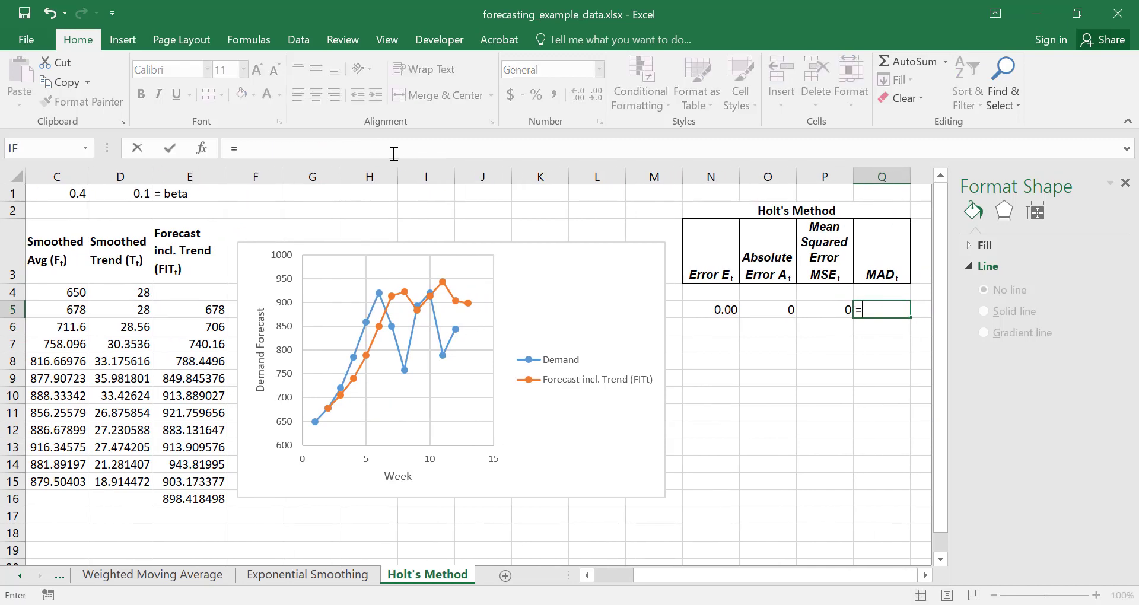
{"action": "type", "text": "average("}
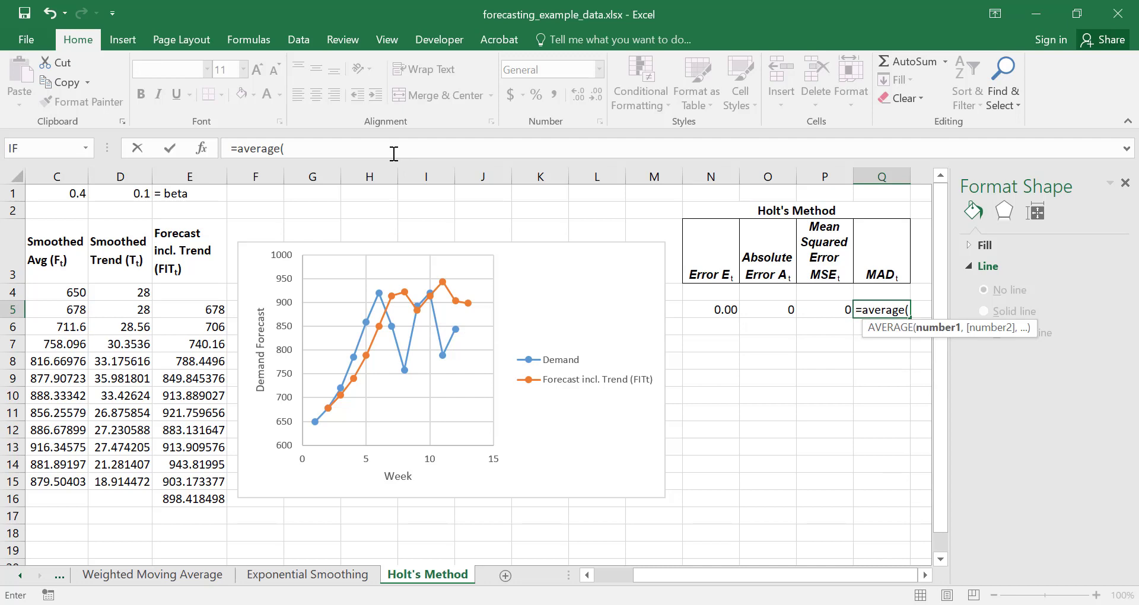
{"action": "left_click", "coordinate": [784, 305]}
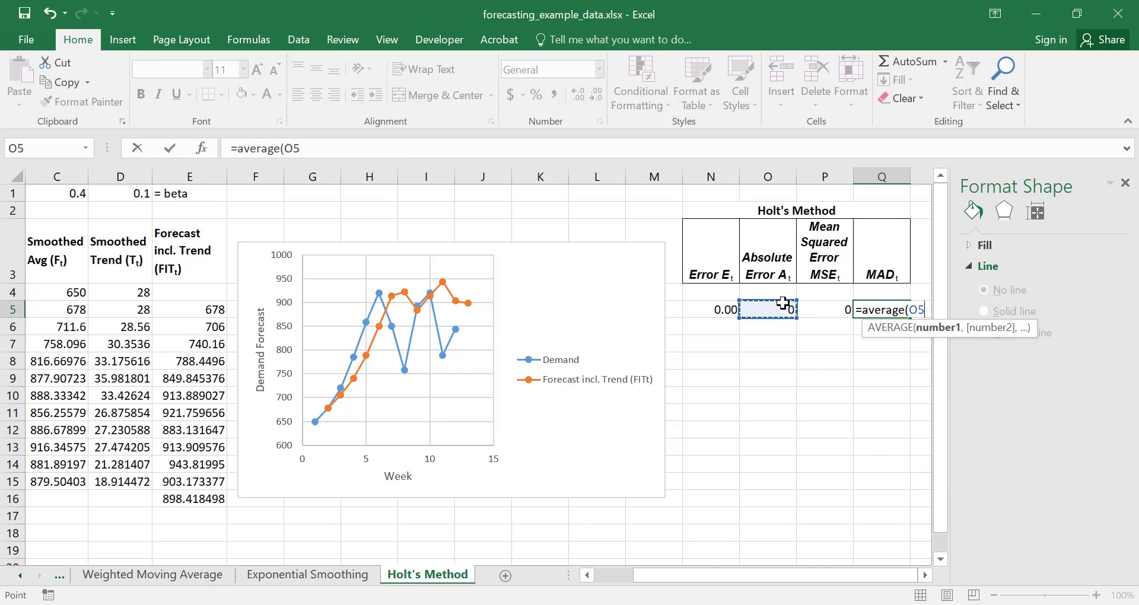
{"action": "left_click", "coordinate": [290, 148]}
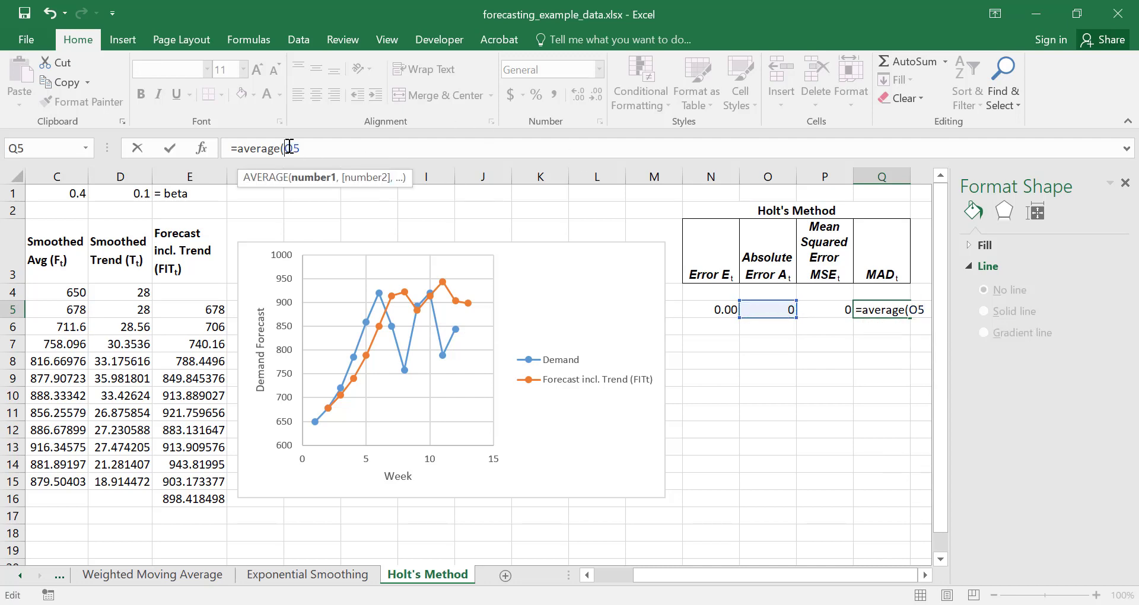
{"action": "type", "text": "$O$5"}
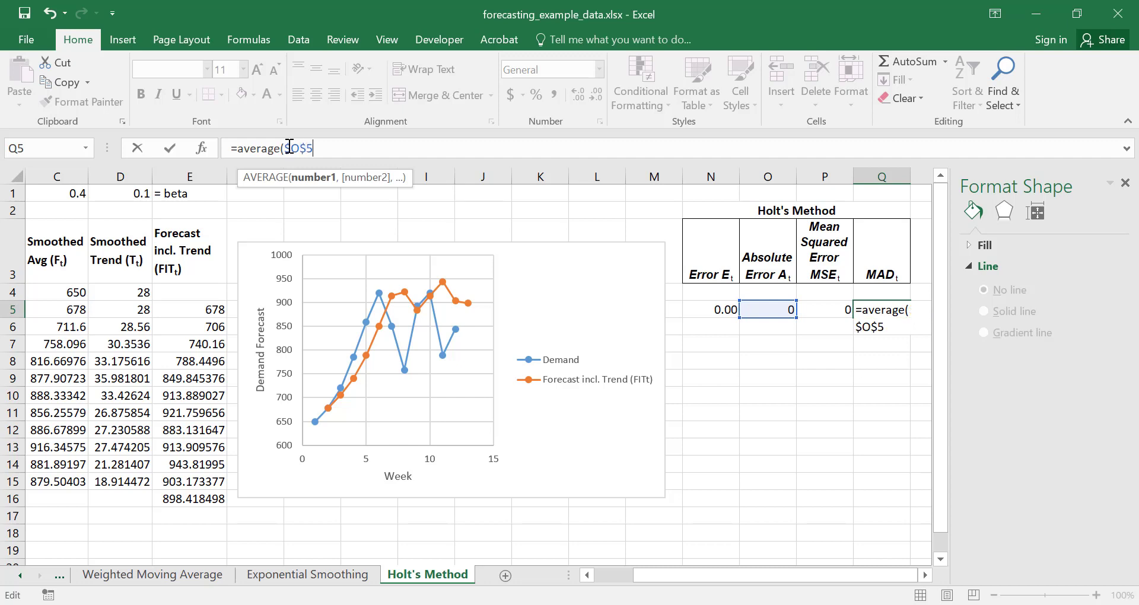
{"action": "type", "text": ":O5"}
{"action": "key", "text": "Return"}
Copy the week 2 error, absolute error, MSE and MAD formulas in N5:Q5 down through row 15.
{"action": "key", "text": "Up"}
{"action": "key", "text": "shift+Left"}
{"action": "key", "text": "shift+Left"}
{"action": "key", "text": "shift+Left"}
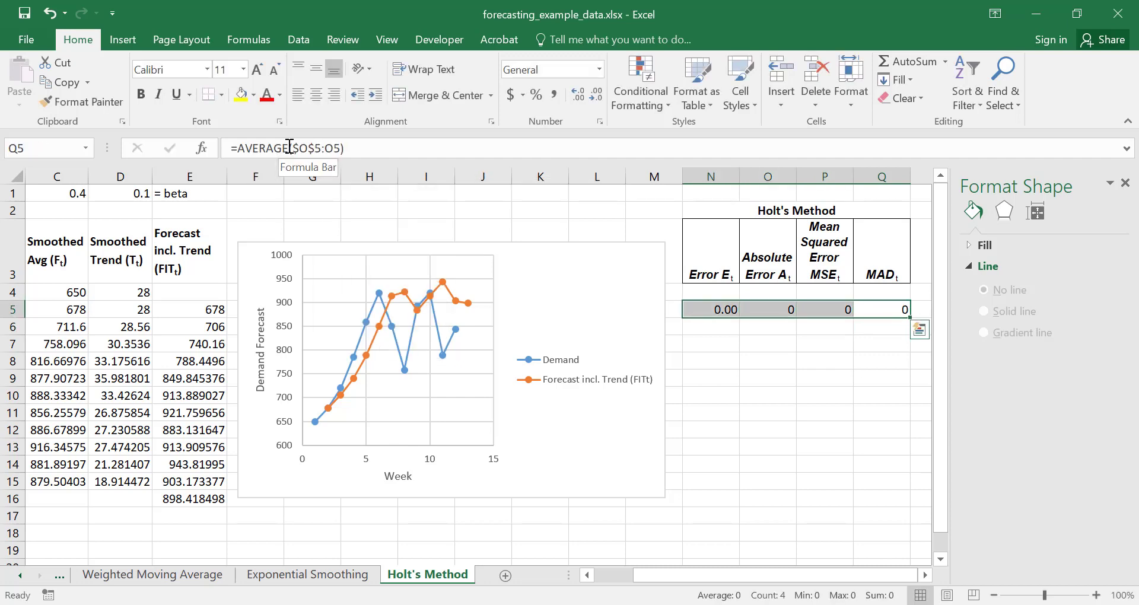
{"action": "key", "text": "ctrl+c"}
{"action": "key", "text": "shift+Down"}
{"action": "key", "text": "shift+Down"}
{"action": "key", "text": "shift+Down"}
{"action": "key", "text": "shift+Down"}
{"action": "key", "text": "shift+Down"}
{"action": "key", "text": "shift+Down"}
{"action": "key", "text": "shift+Down"}
{"action": "key", "text": "shift+Down"}
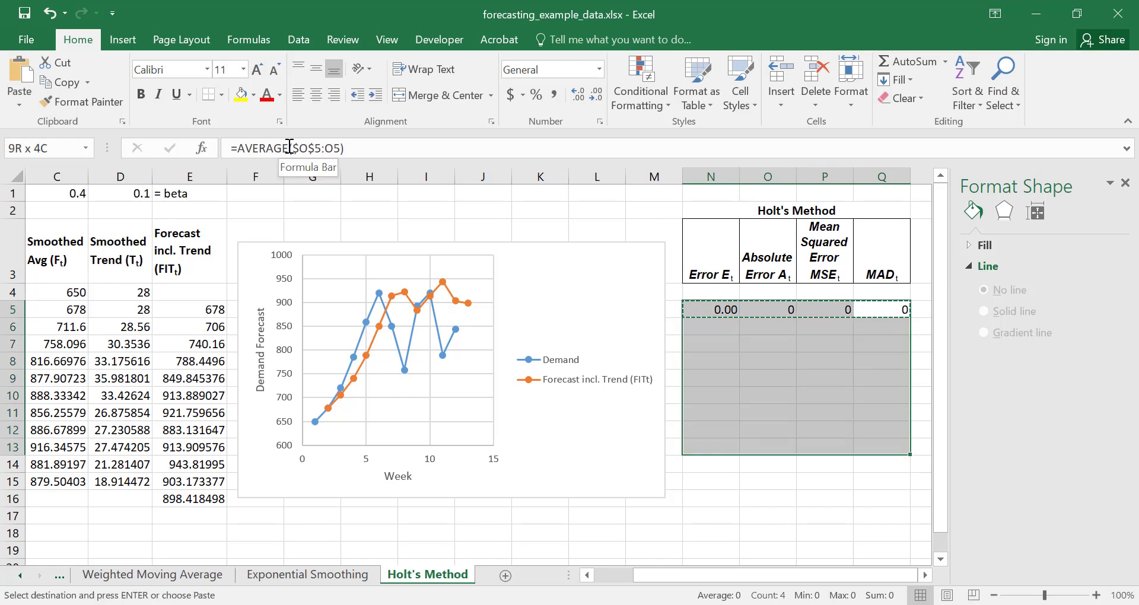
{"action": "key", "text": "shift+Down"}
{"action": "key", "text": "shift+Down"}
{"action": "key", "text": "ctrl+v"}
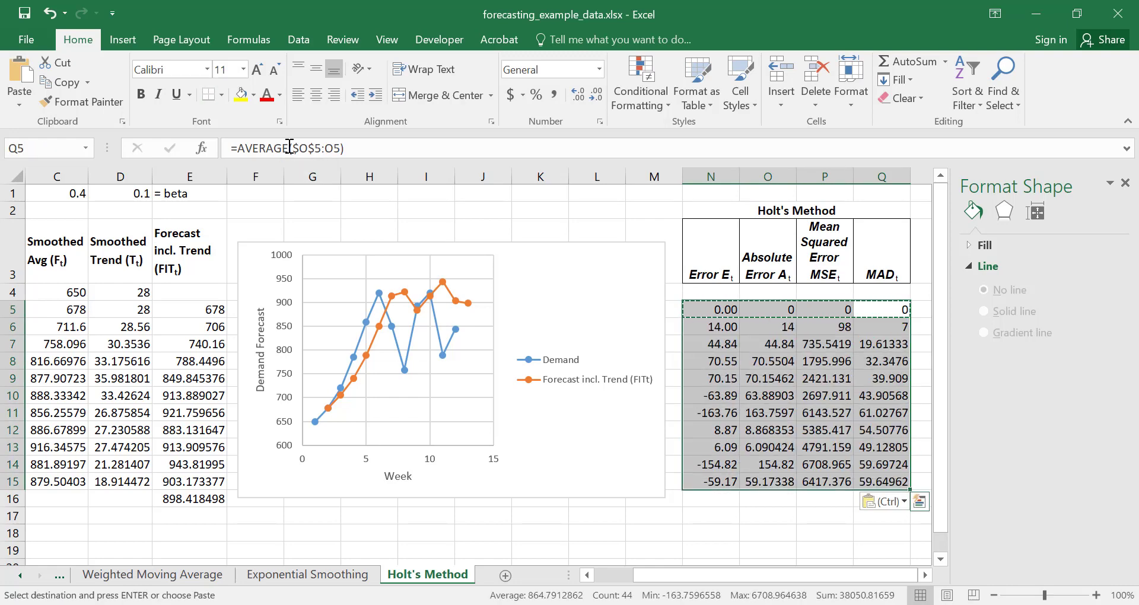
Bold the final MAD value in Q15 and the final MSE value in P15.
{"action": "key", "text": "Right"}
{"action": "key", "text": "Down"}
{"action": "key", "text": "Down"}
{"action": "key", "text": "Down"}
{"action": "key", "text": "Down"}
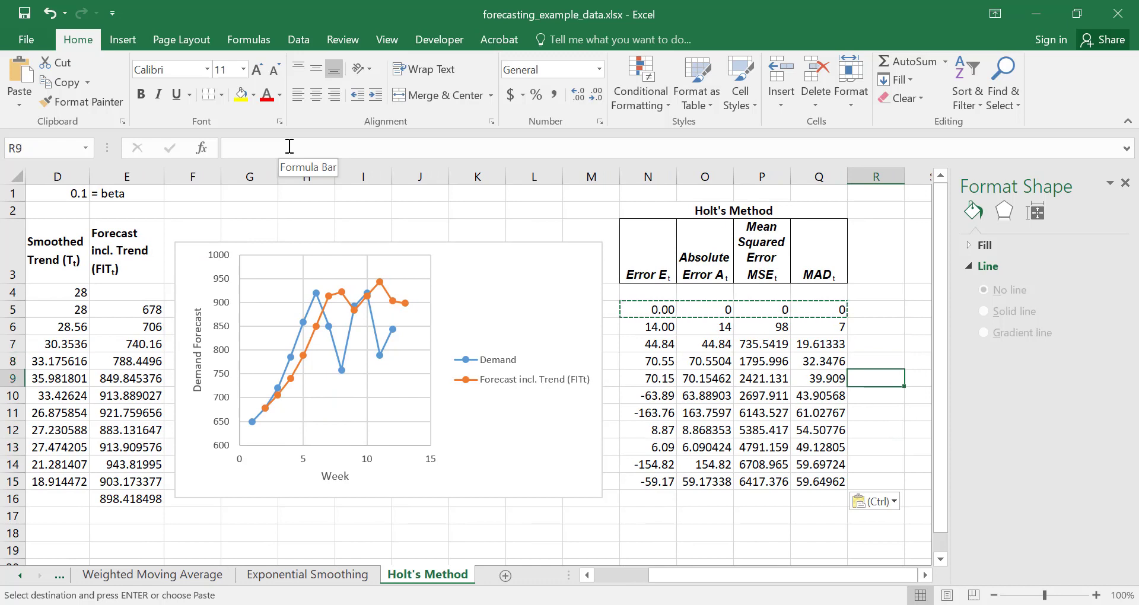
{"action": "key", "text": "Down"}
{"action": "key", "text": "Down"}
{"action": "key", "text": "Down"}
{"action": "key", "text": "Down"}
{"action": "key", "text": "Down"}
{"action": "key", "text": "Down"}
{"action": "key", "text": "Left"}
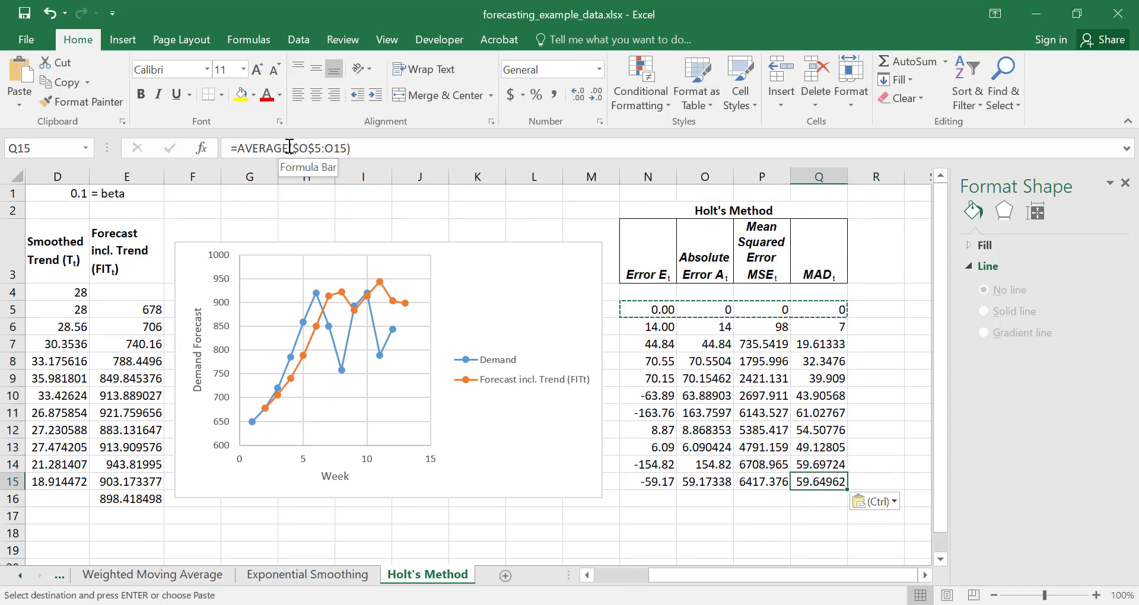
{"action": "key", "text": "ctrl+b"}
{"action": "key", "text": "Left"}
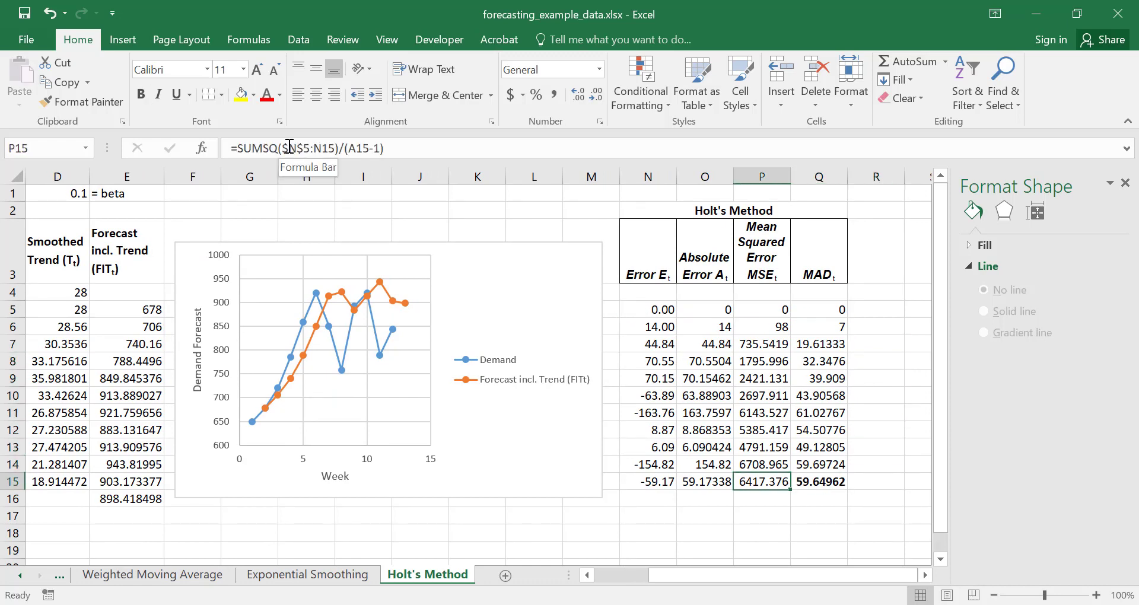
{"action": "key", "text": "ctrl+b"}
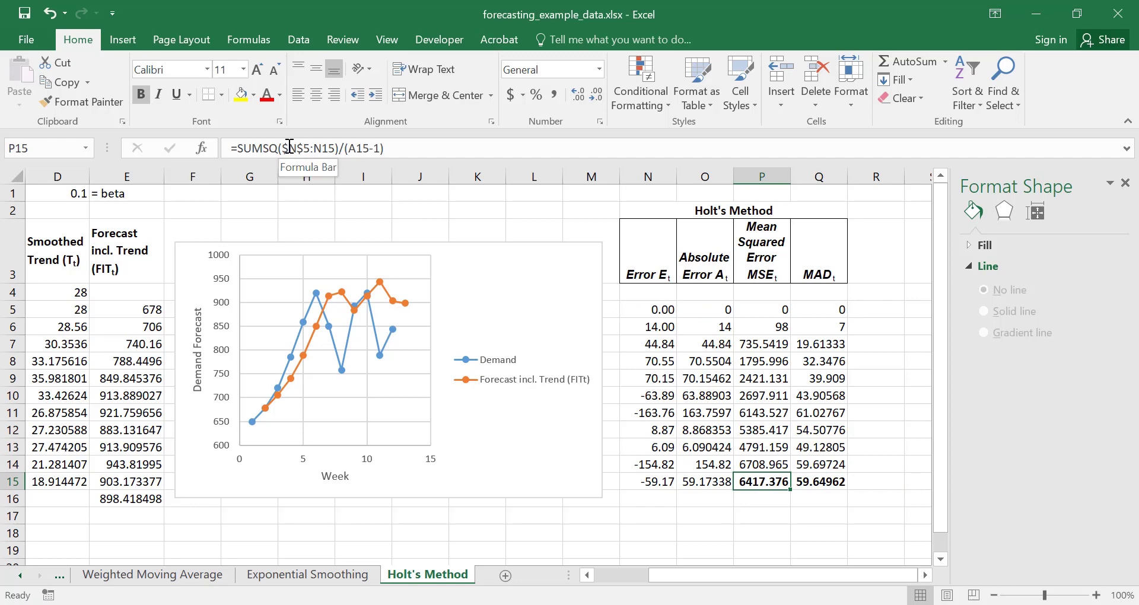